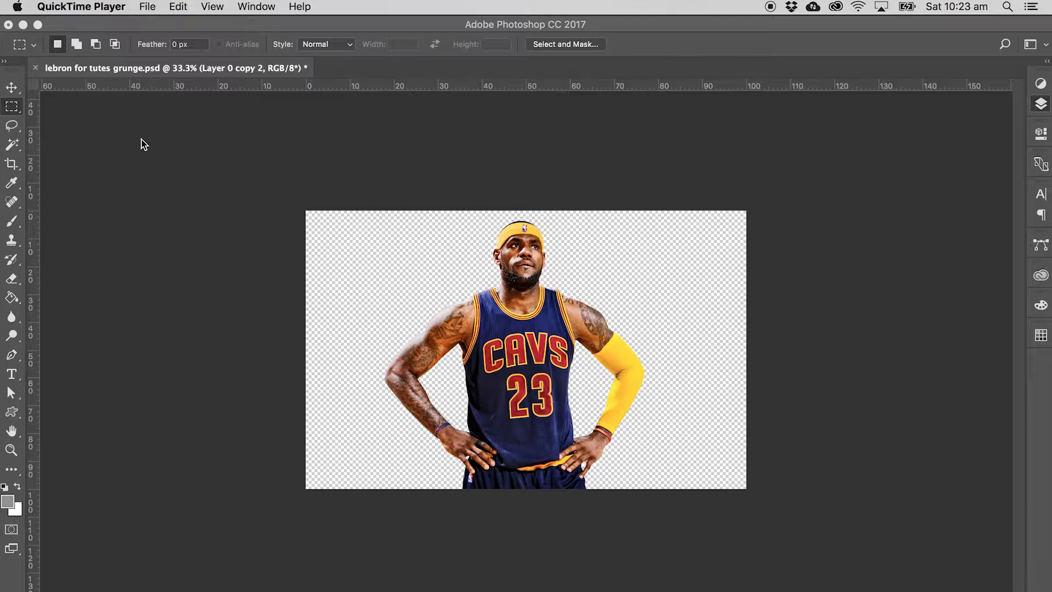
Add a new empty layer directly beneath the visible basketball player cut-out layer
{"action": "left_click", "coordinate": [1041, 104]}
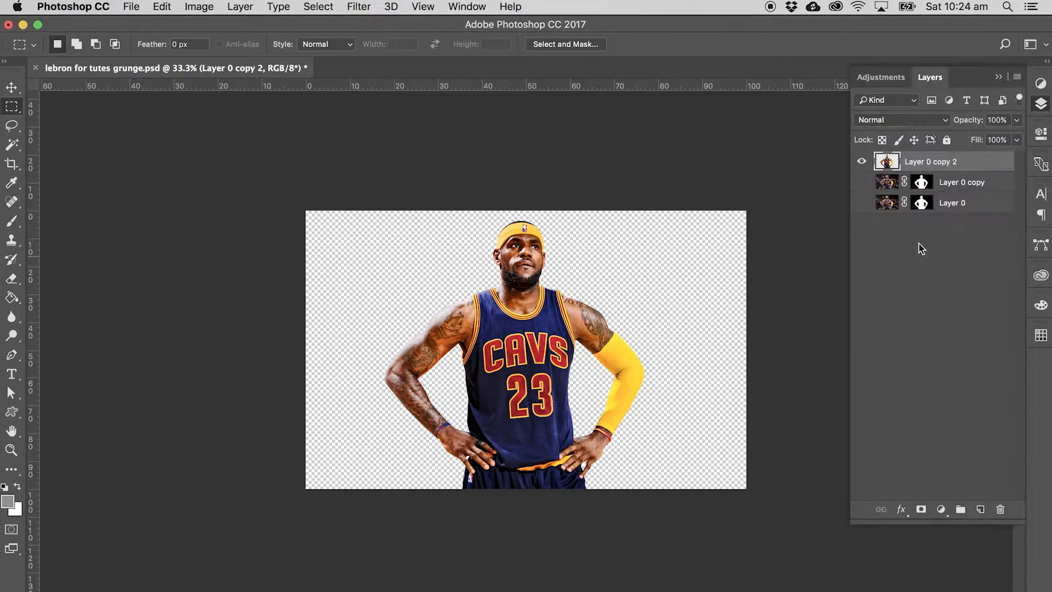
{"action": "left_click", "coordinate": [978, 183]}
{"action": "left_click", "coordinate": [980, 509]}
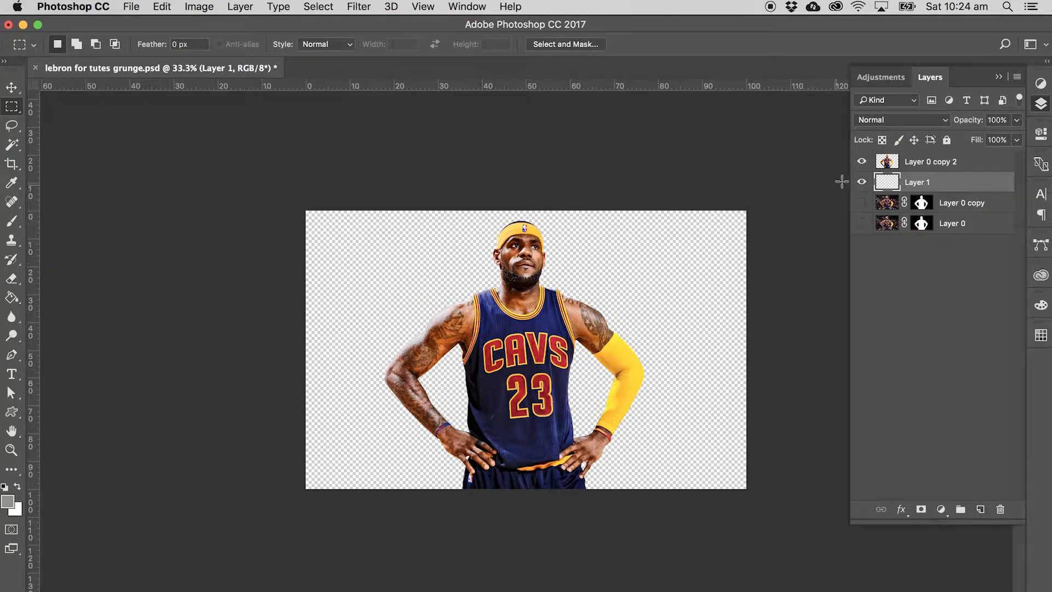
Set the foreground colour to dark gray #3b3b3b and fill the new background layer with the Paint Bucket
{"action": "left_click", "coordinate": [11, 299]}
{"action": "left_click", "coordinate": [13, 507]}
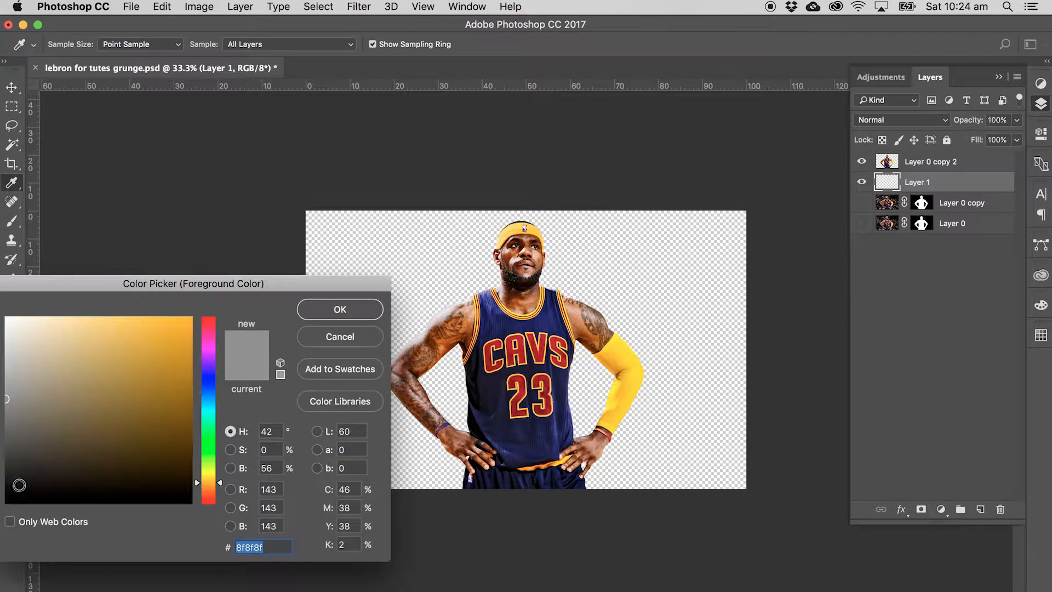
{"action": "left_click", "coordinate": [329, 336]}
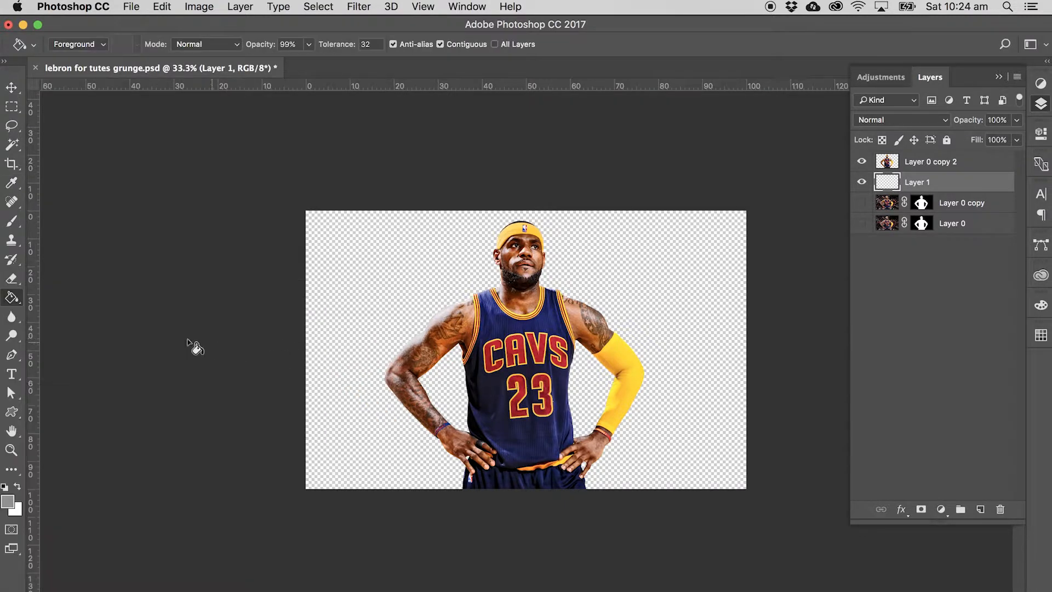
{"action": "left_click", "coordinate": [12, 505]}
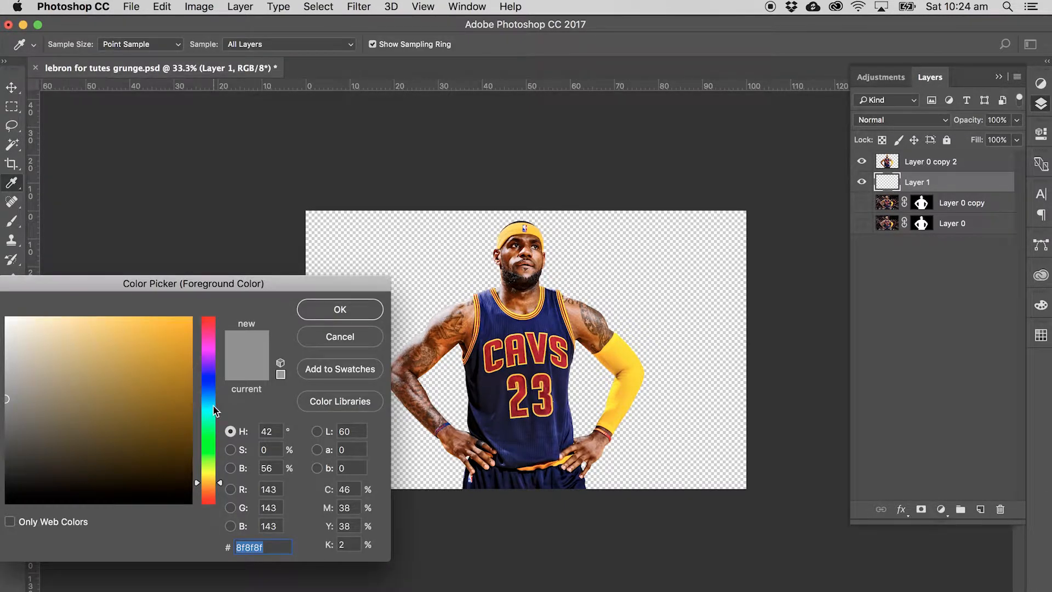
{"action": "left_click_drag", "start_coordinate": [130, 445], "coordinate": [6, 461]}
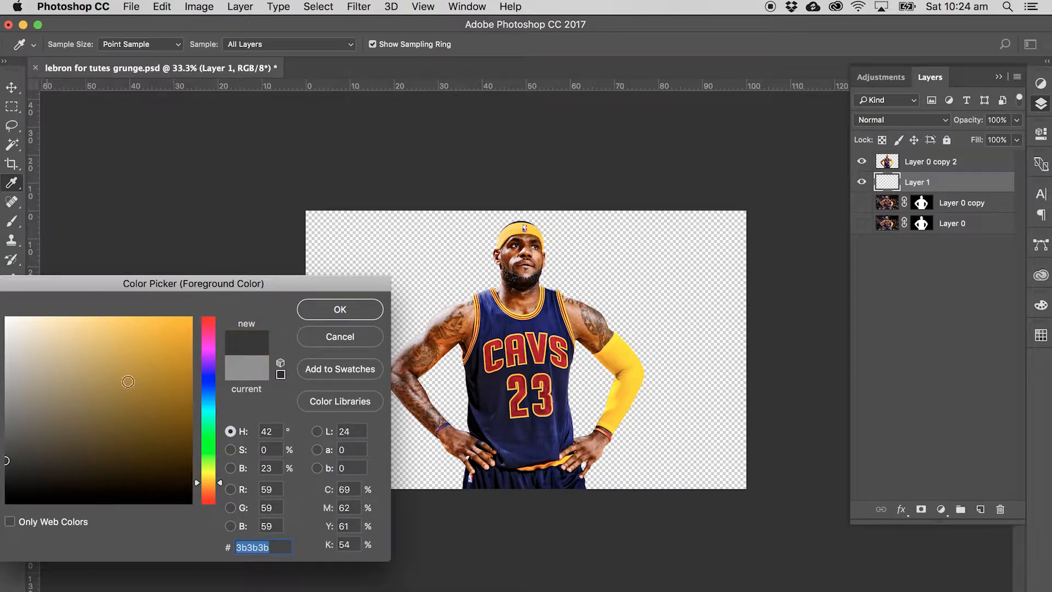
{"action": "left_click", "coordinate": [340, 309]}
{"action": "key", "text": "g"}
{"action": "left_click", "coordinate": [392, 298]}
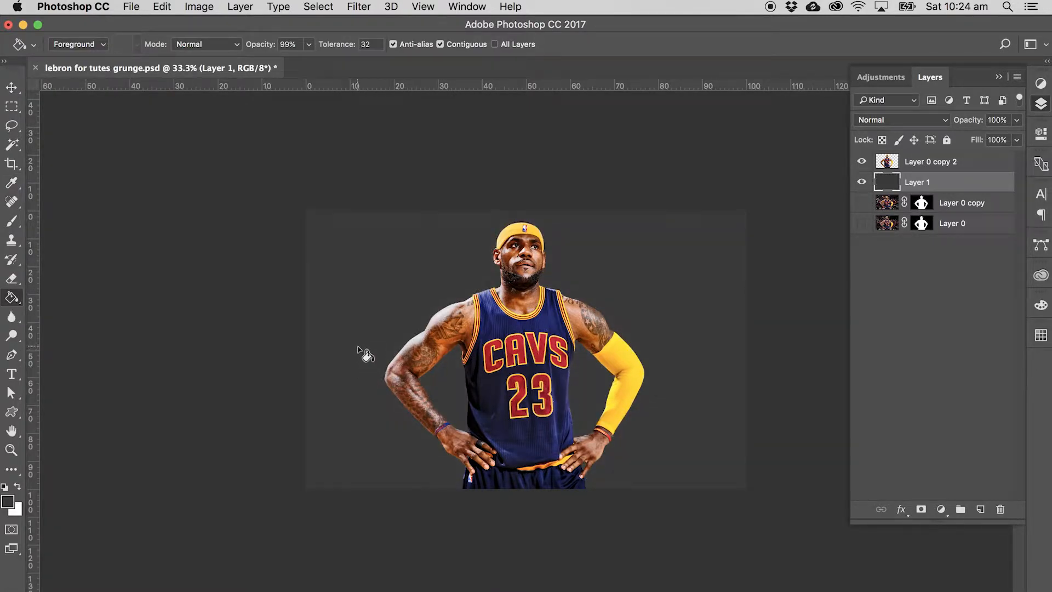
Raise the Paint Bucket opacity to 100%, clear the background layer and refill it with the dark gray foreground colour
{"action": "left_click_drag", "start_coordinate": [262, 49], "coordinate": [268, 49]}
{"action": "key", "text": "super+a"}
{"action": "key", "text": "Delete"}
{"action": "key", "text": "alt+BackSpace"}
{"action": "key", "text": "super+d"}
Change the colour of the workspace around the canvas to Black
{"action": "right_click", "coordinate": [219, 163]}
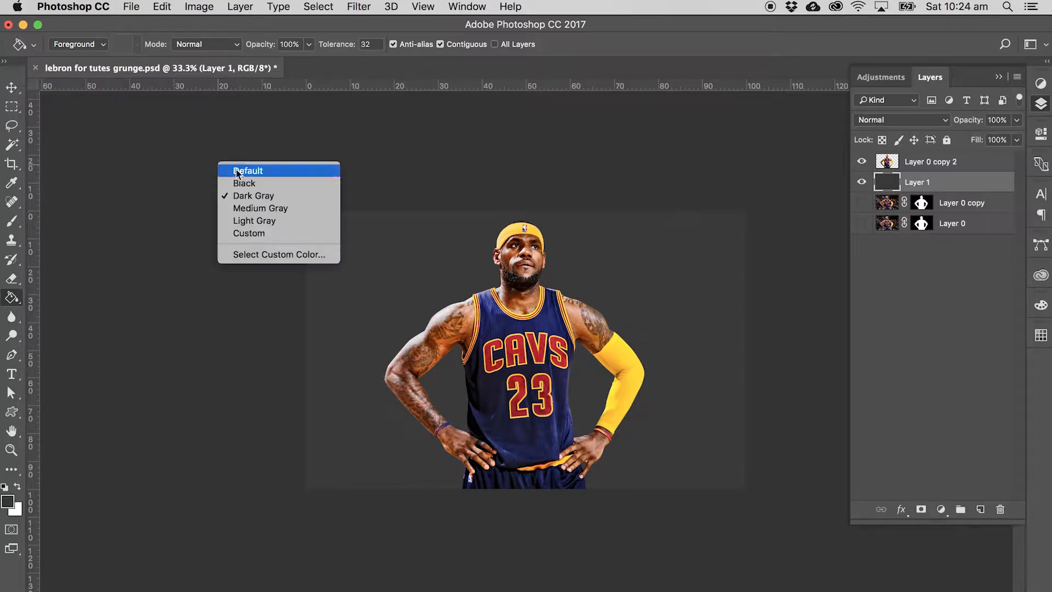
{"action": "left_click", "coordinate": [267, 184]}
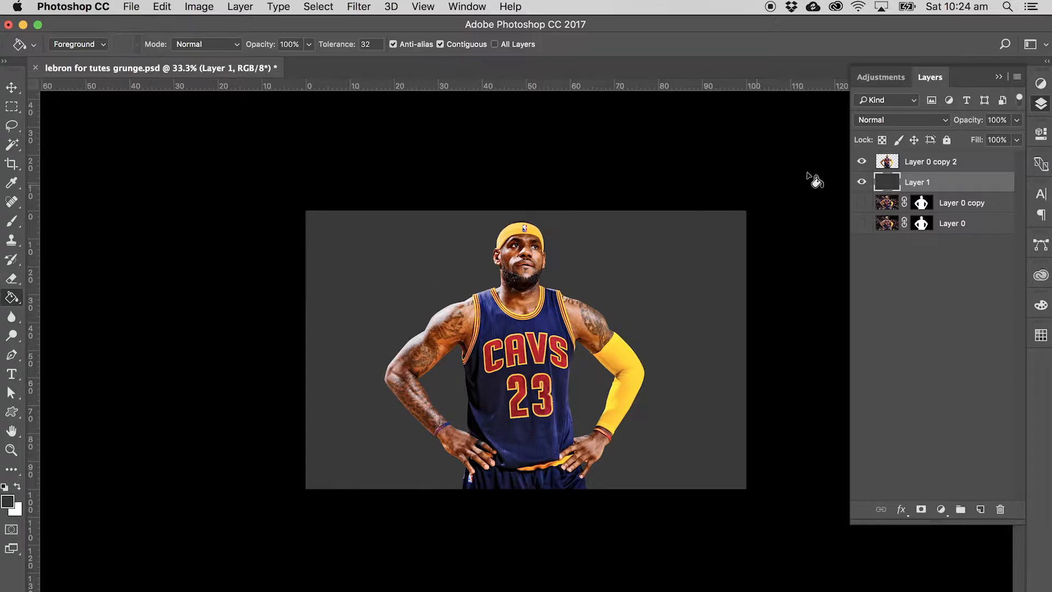
Add a new layer above the gray background and place a large square marquee selection behind the player's head, torso and bare arm
{"action": "key", "text": "m"}
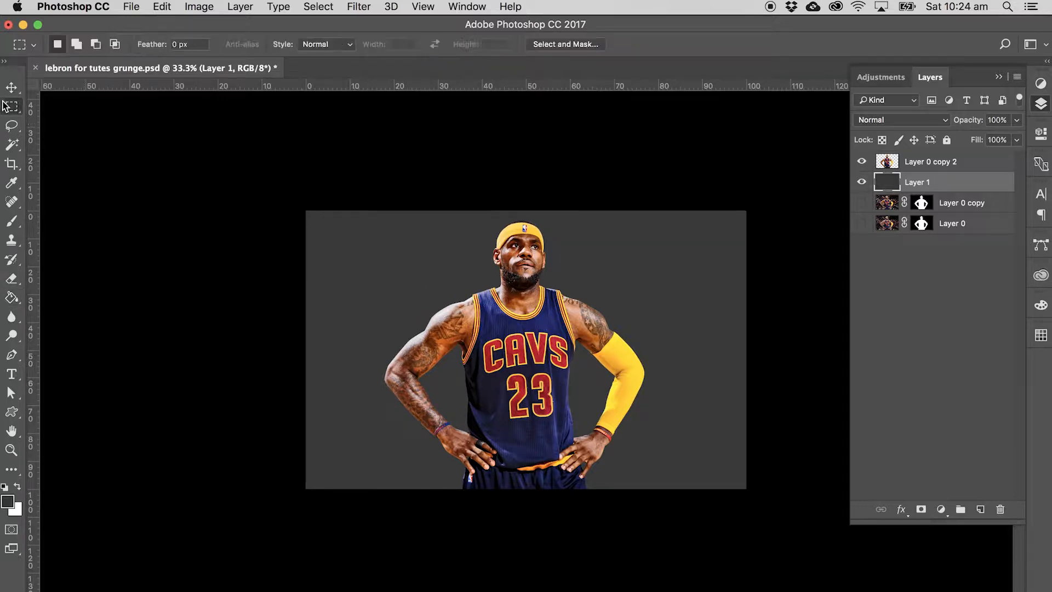
{"action": "left_click", "coordinate": [981, 510]}
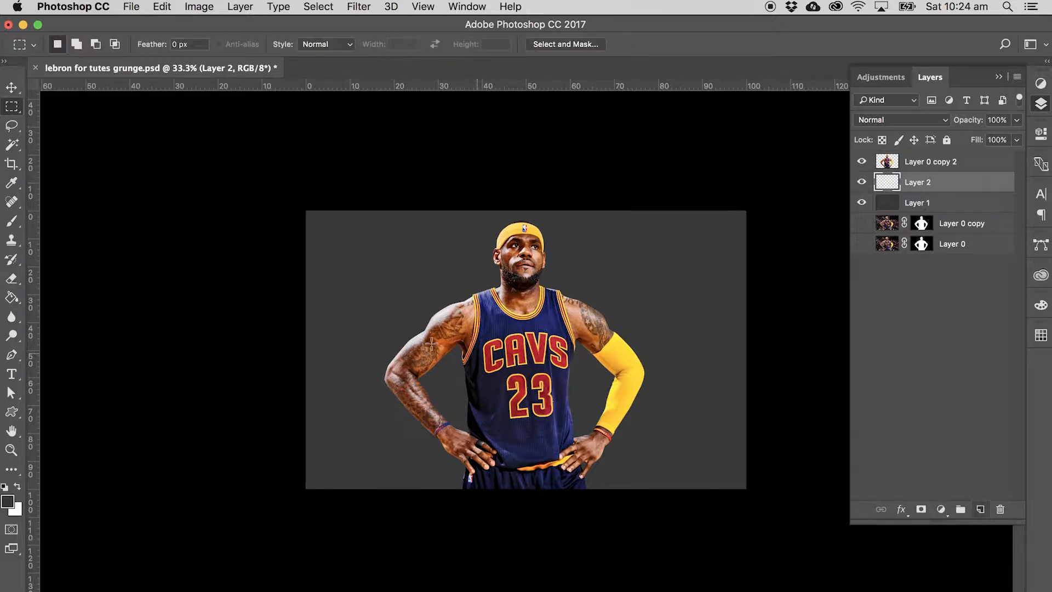
{"action": "left_click_drag", "start_coordinate": [324, 240], "coordinate": [553, 468]}
{"action": "left_click_drag", "start_coordinate": [504, 392], "coordinate": [528, 388]}
Set the foreground colour to light gray #b7b7b7, fill the square selection with the Paint Bucket, and deselect
{"action": "left_click", "coordinate": [17, 488]}
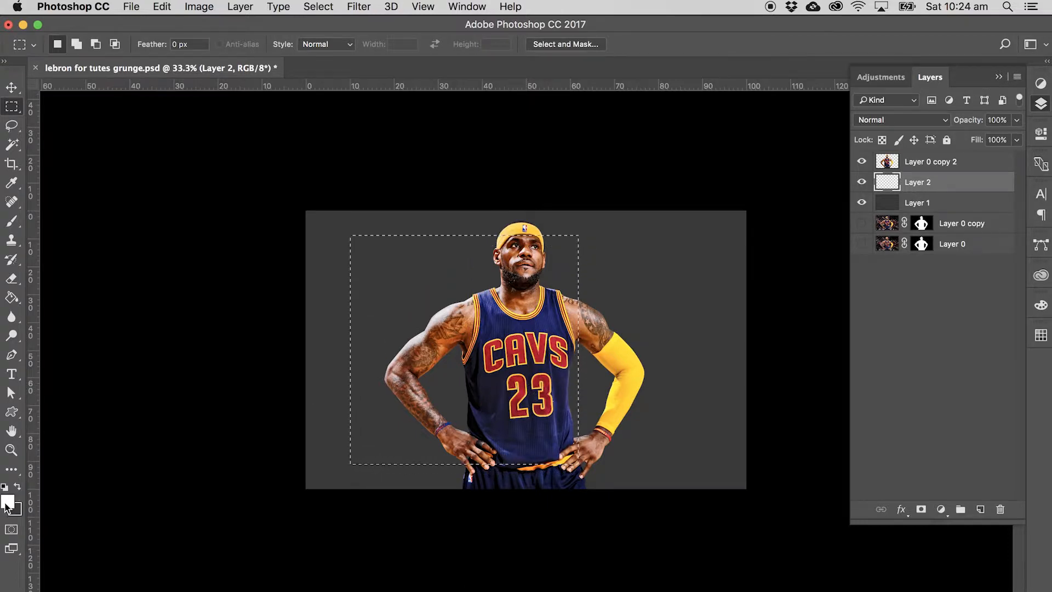
{"action": "left_click", "coordinate": [8, 499]}
{"action": "left_click_drag", "start_coordinate": [90, 358], "coordinate": [7, 369]}
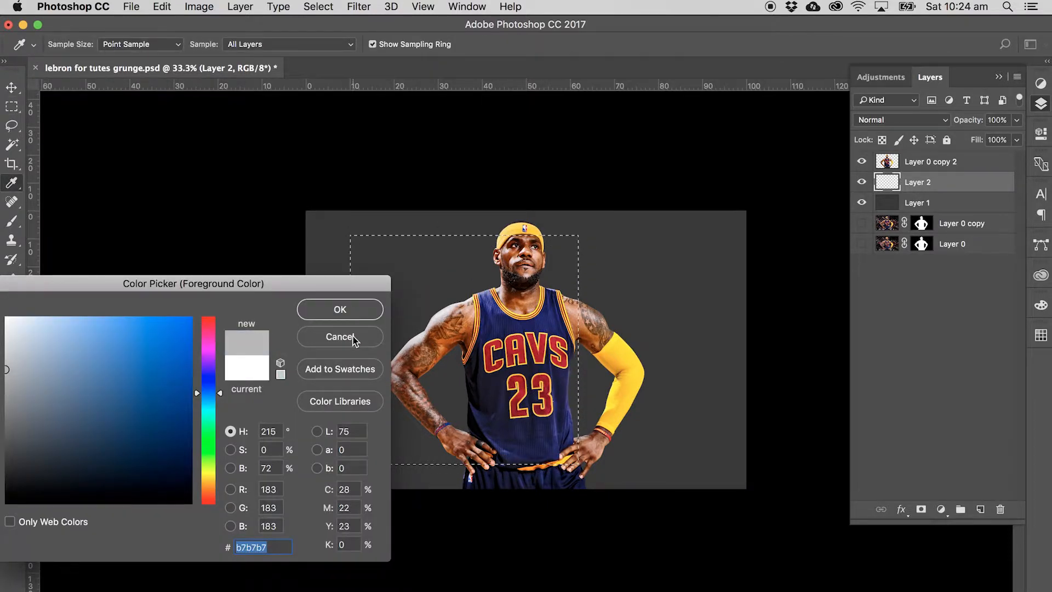
{"action": "left_click", "coordinate": [356, 311]}
{"action": "key", "text": "m"}
{"action": "key", "text": "g"}
{"action": "left_click", "coordinate": [403, 306]}
{"action": "key", "text": "super+d"}
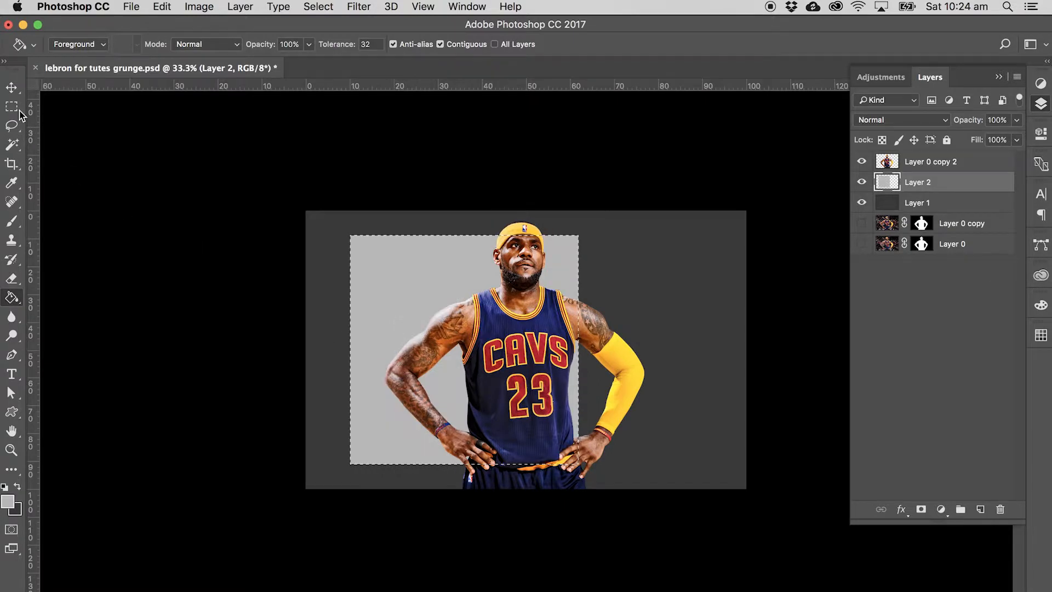
Add a layer above the player and select a thin horizontal bar from the jersey number to the canvas's right edge
{"action": "key", "text": "m"}
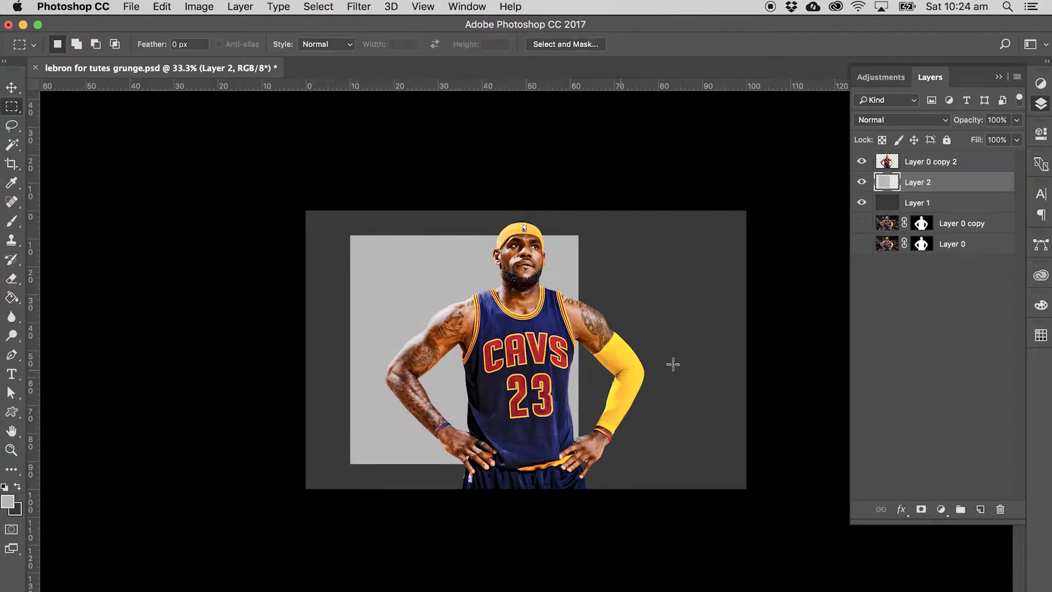
{"action": "left_click", "coordinate": [967, 163]}
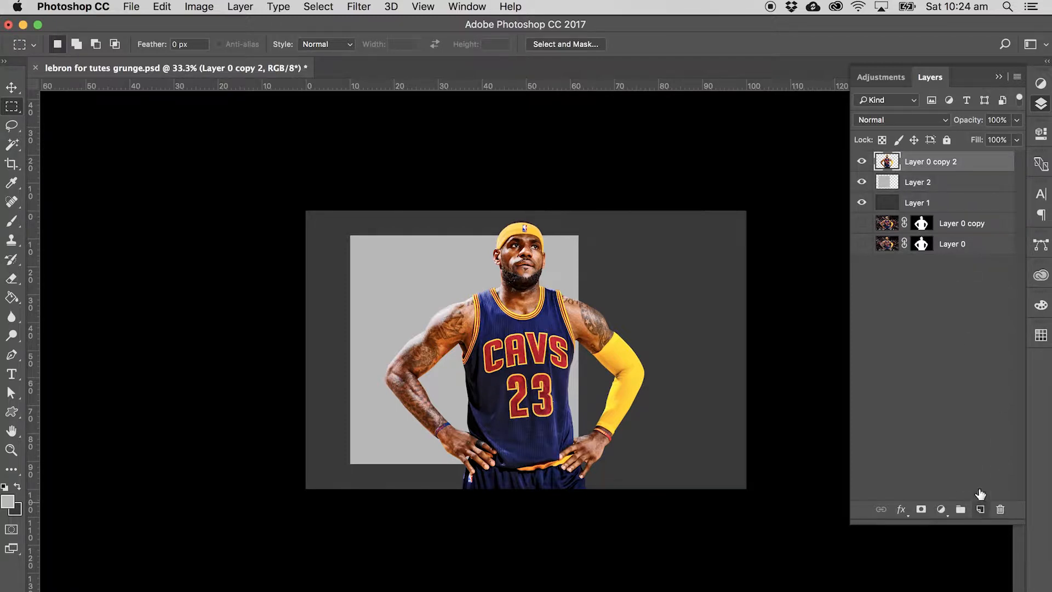
{"action": "left_click", "coordinate": [980, 509]}
{"action": "left_click_drag", "start_coordinate": [545, 373], "coordinate": [746, 406]}
Choose a very light gray foreground colour and fill the horizontal bar selection with the Paint Bucket
{"action": "left_click", "coordinate": [7, 501]}
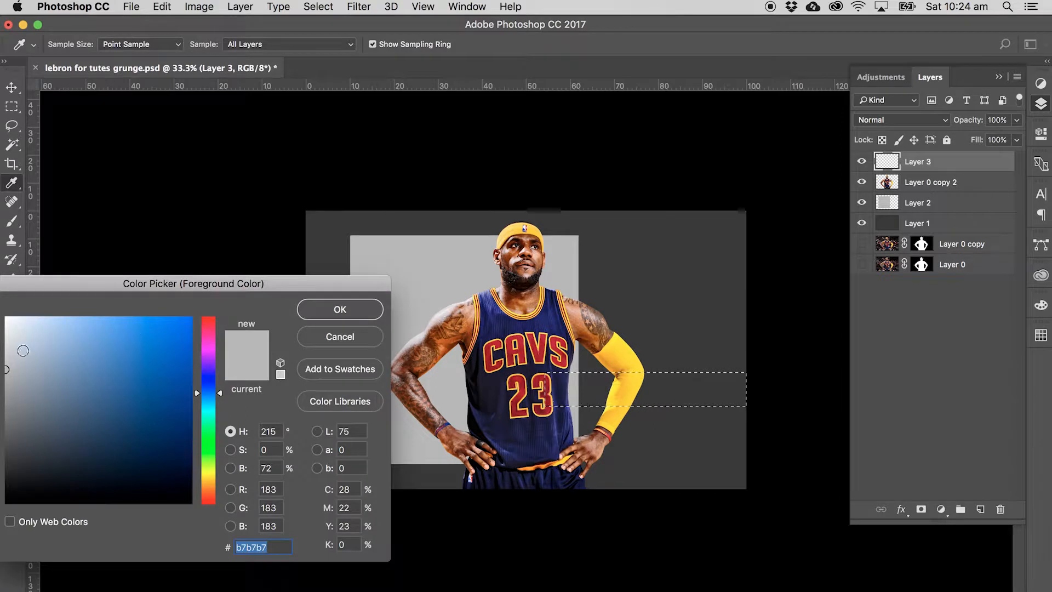
{"action": "left_click", "coordinate": [6, 341]}
{"action": "left_click", "coordinate": [354, 313]}
{"action": "key", "text": "g"}
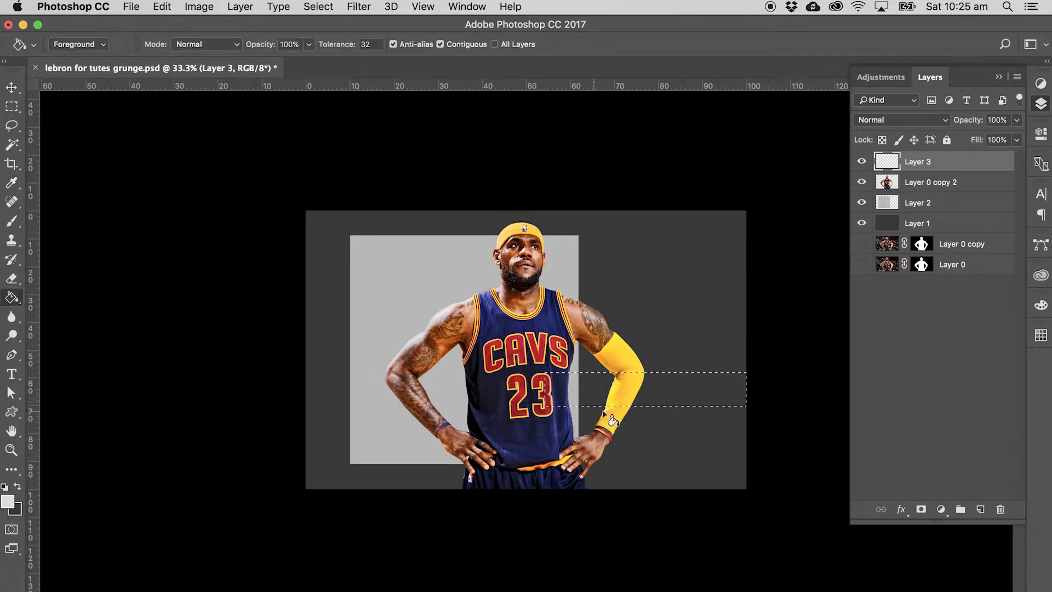
{"action": "left_click", "coordinate": [678, 397]}
{"action": "left_click", "coordinate": [12, 107]}
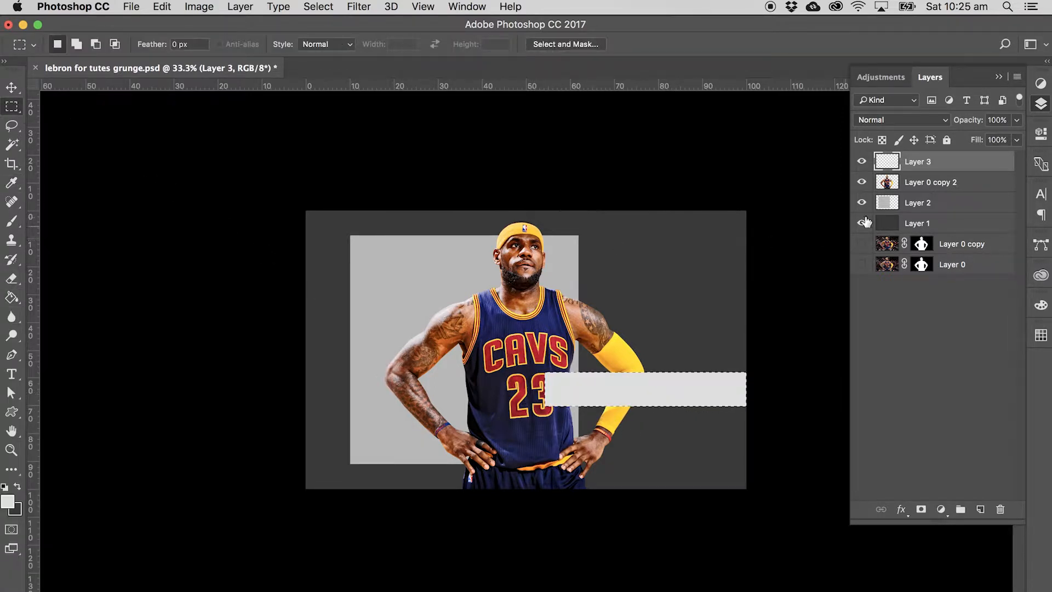
Activate the gray square's layer and choose a darker medium gray as the foreground colour
{"action": "left_click", "coordinate": [915, 205]}
{"action": "left_click", "coordinate": [8, 502]}
{"action": "left_click", "coordinate": [2, 381]}
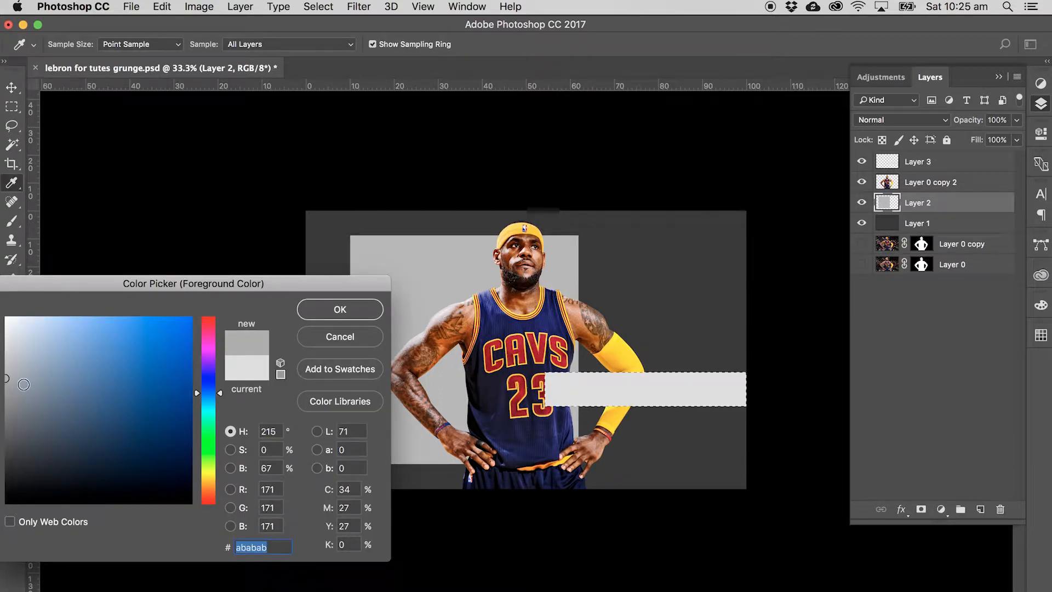
{"action": "left_click", "coordinate": [365, 311]}
{"action": "key", "text": "g"}
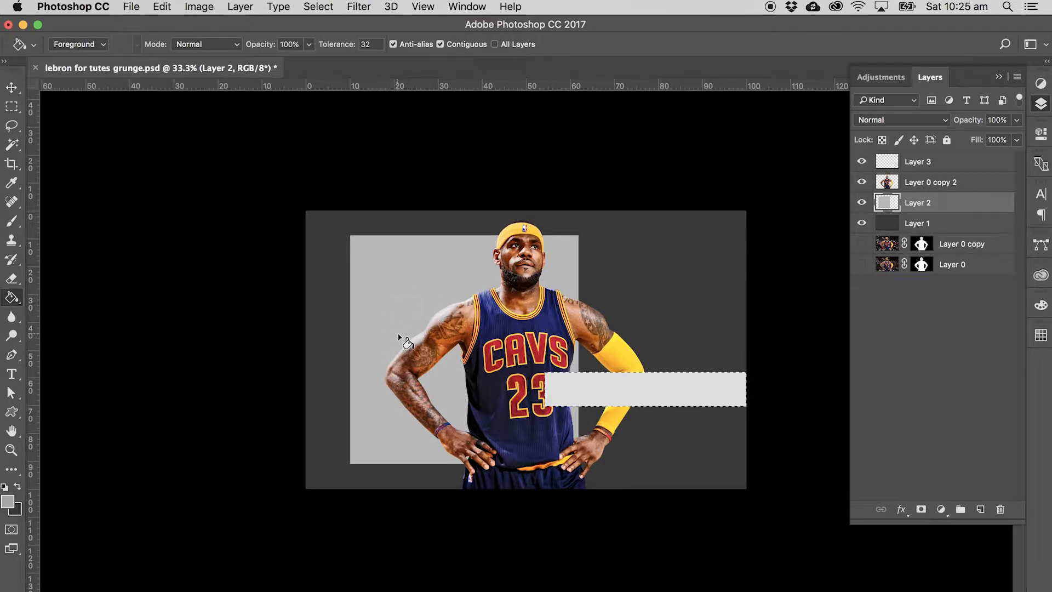
{"action": "left_click", "coordinate": [7, 501]}
{"action": "left_click", "coordinate": [24, 411]}
{"action": "left_click", "coordinate": [10, 414]}
{"action": "left_click", "coordinate": [339, 309]}
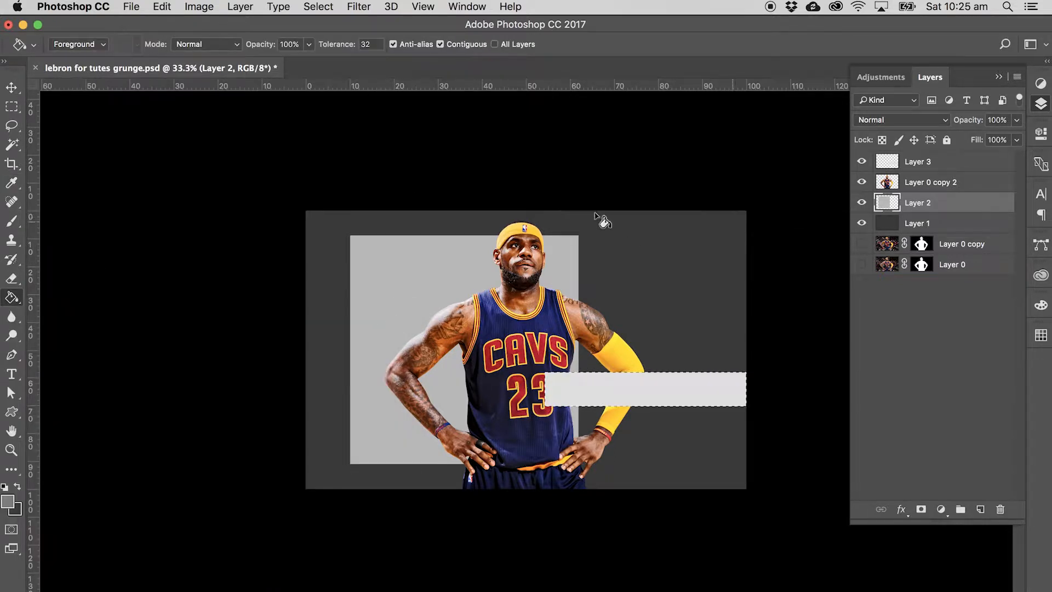
Remove the bar selection and refill the square behind the player with the medium gray using the Paint Bucket
{"action": "key", "text": "m"}
{"action": "key", "text": "super+d"}
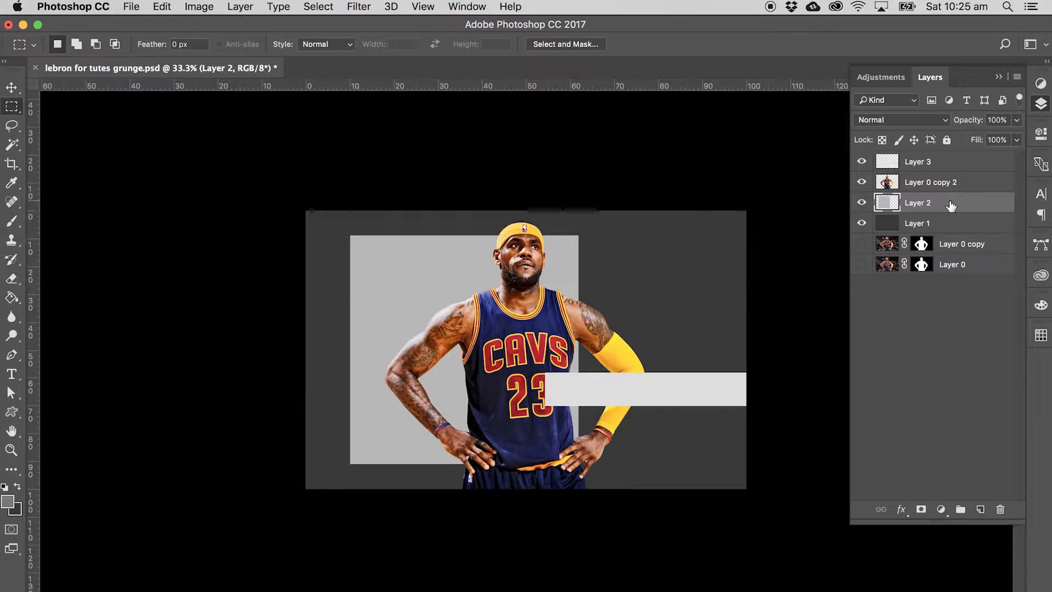
{"action": "key", "text": "g"}
{"action": "left_click", "coordinate": [377, 291]}
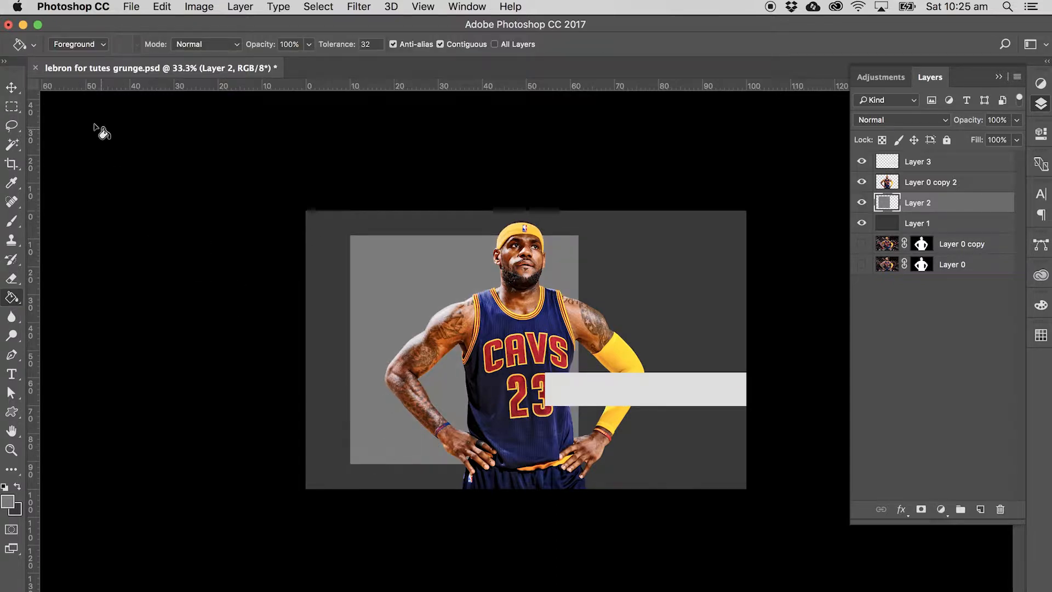
On the dark gray background layer, select a large rectangle spanning from behind the player's head toward the canvas's right edge
{"action": "key", "text": "m"}
{"action": "left_click", "coordinate": [923, 225]}
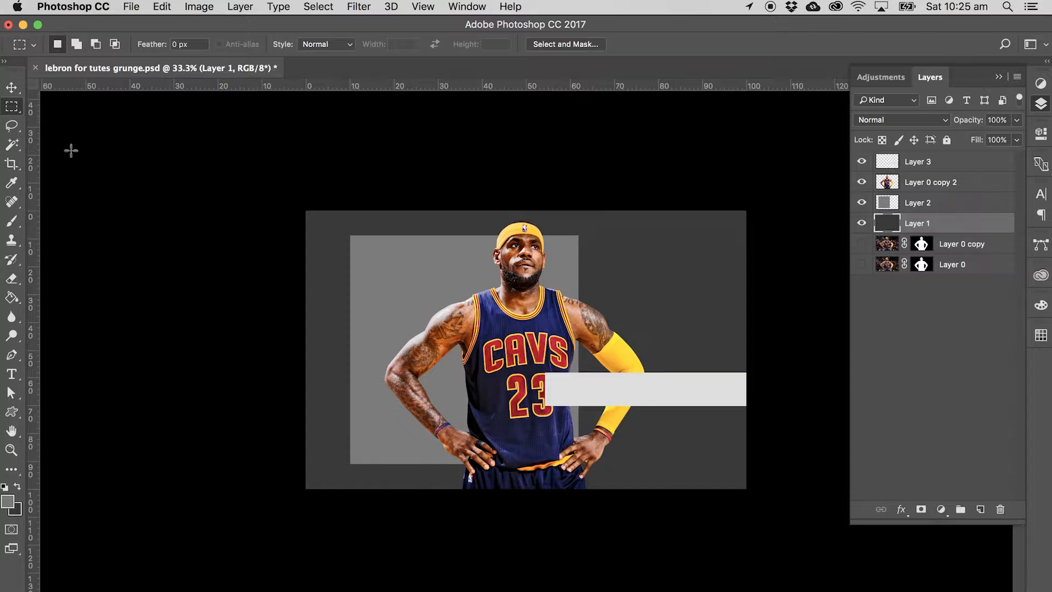
{"action": "left_click_drag", "start_coordinate": [465, 221], "coordinate": [714, 389]}
Set the foreground colour to black, fill the rectangular selection on the background layer, and deselect
{"action": "left_click", "coordinate": [18, 491]}
{"action": "left_click", "coordinate": [8, 500]}
{"action": "left_click_drag", "start_coordinate": [34, 471], "coordinate": [7, 499]}
{"action": "left_click", "coordinate": [340, 310]}
{"action": "key", "text": "g"}
{"action": "key", "text": "shift+g"}
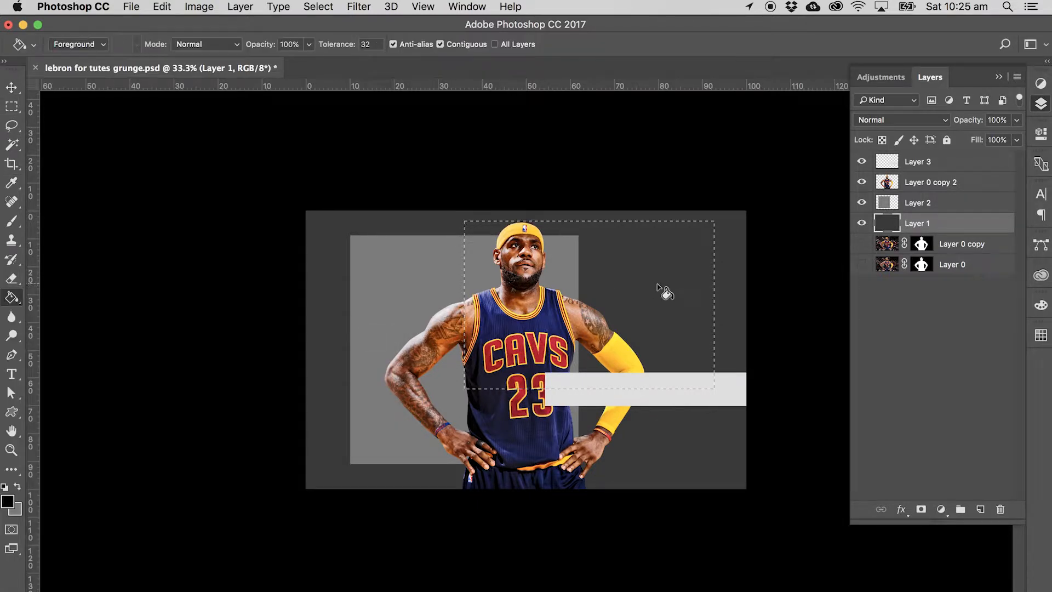
{"action": "left_click", "coordinate": [570, 359]}
{"action": "left_click", "coordinate": [11, 106]}
{"action": "left_click", "coordinate": [184, 197]}
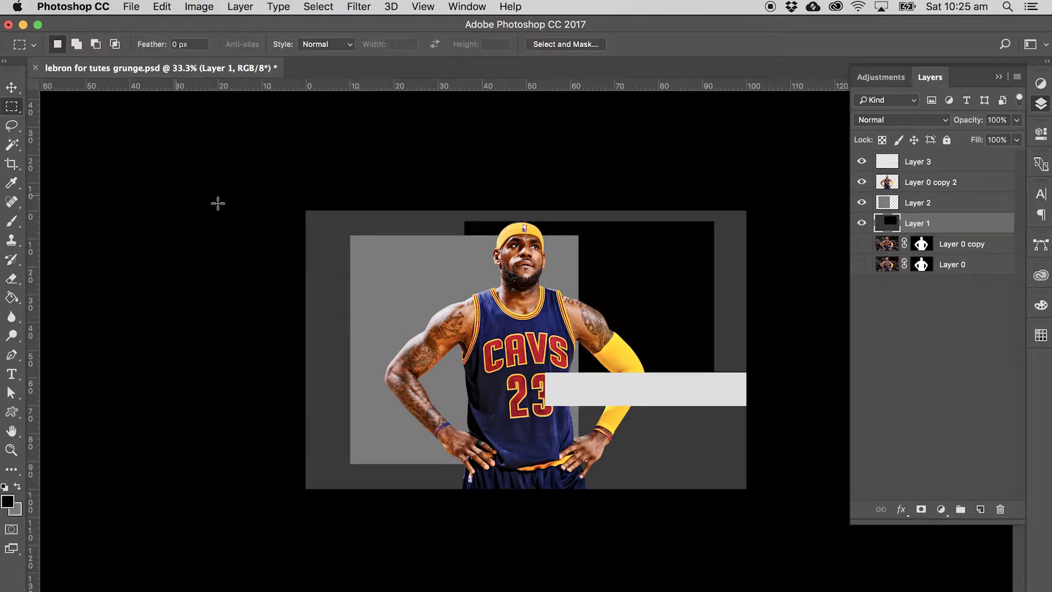
Add a Gradient Map adjustment layer above the light horizontal bar's layer
{"action": "left_click", "coordinate": [983, 163]}
{"action": "left_click", "coordinate": [1040, 83]}
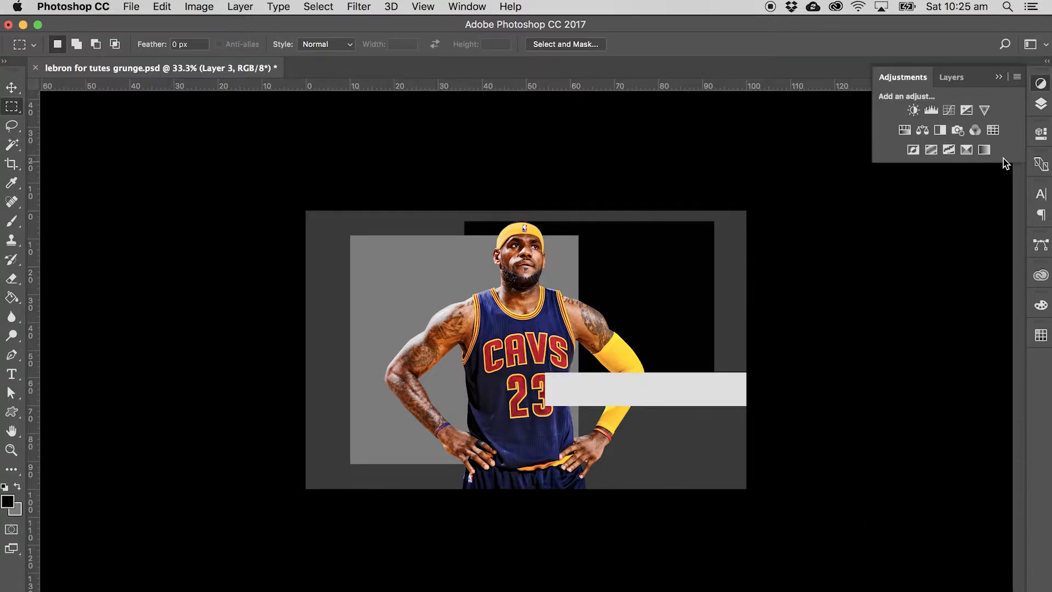
{"action": "left_click", "coordinate": [985, 149]}
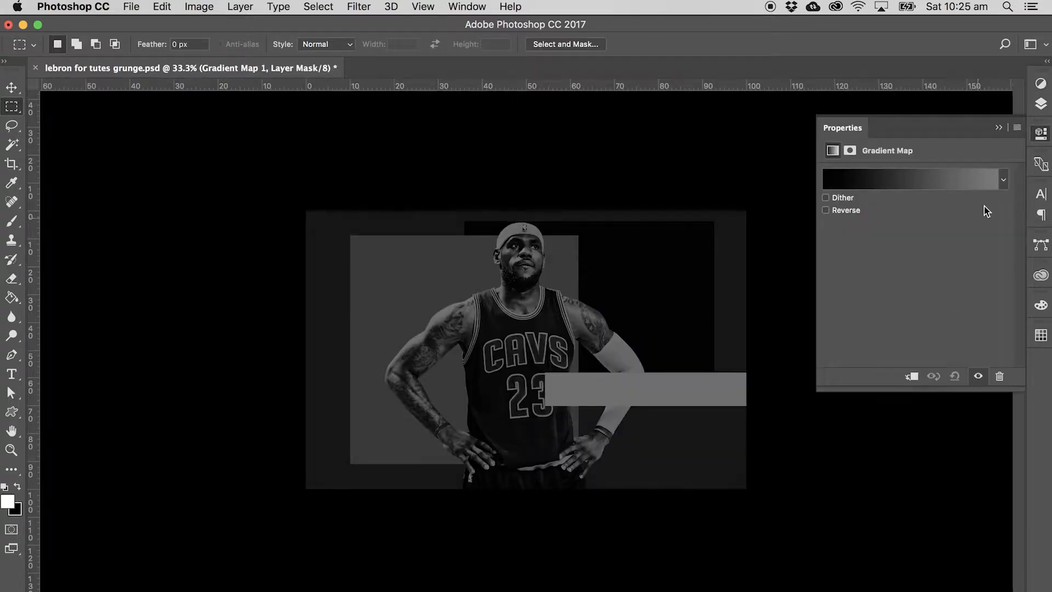
Try several duotone presets for the gradient map and apply SG Duotone 01
{"action": "left_click", "coordinate": [901, 184]}
{"action": "left_click", "coordinate": [214, 235]}
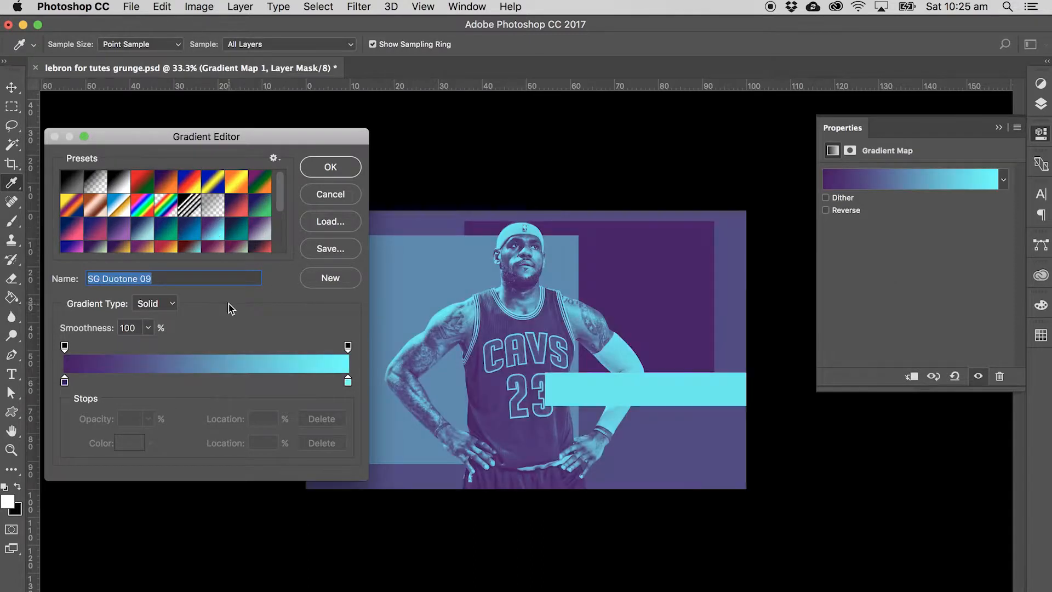
{"action": "left_click", "coordinate": [238, 227]}
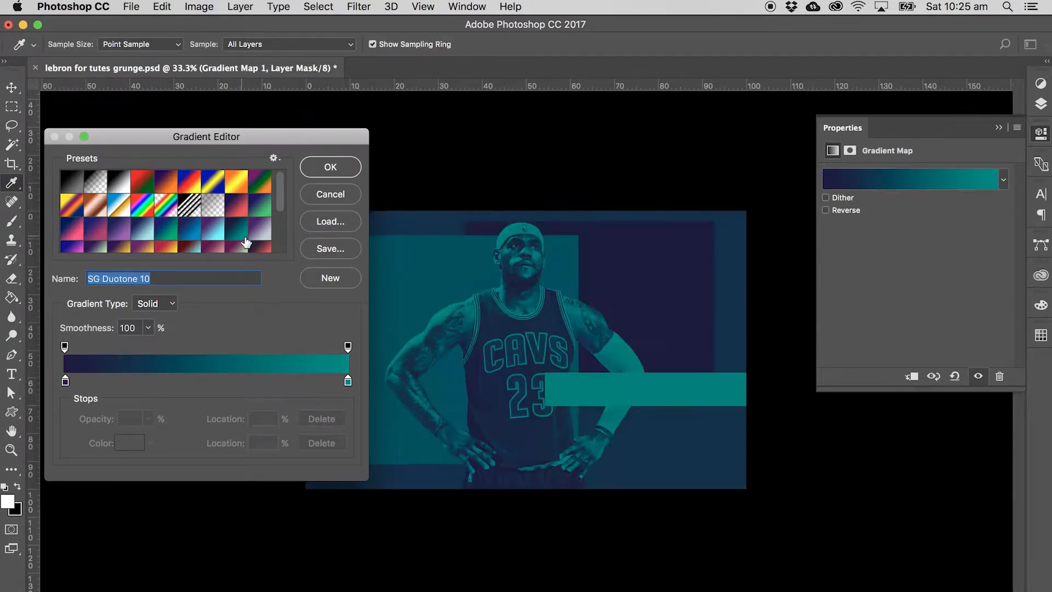
{"action": "left_click", "coordinate": [257, 237]}
{"action": "scroll", "coordinate": [237, 218], "scroll_direction": "down", "scroll_amount": 1}
{"action": "left_click", "coordinate": [237, 221]}
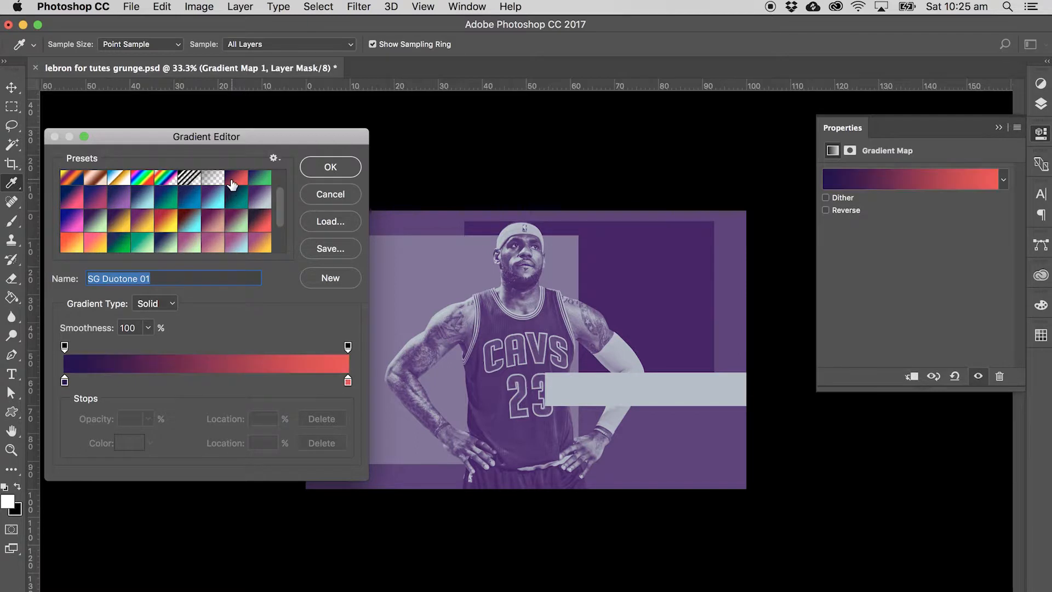
{"action": "left_click", "coordinate": [339, 169]}
{"action": "key", "text": "m"}
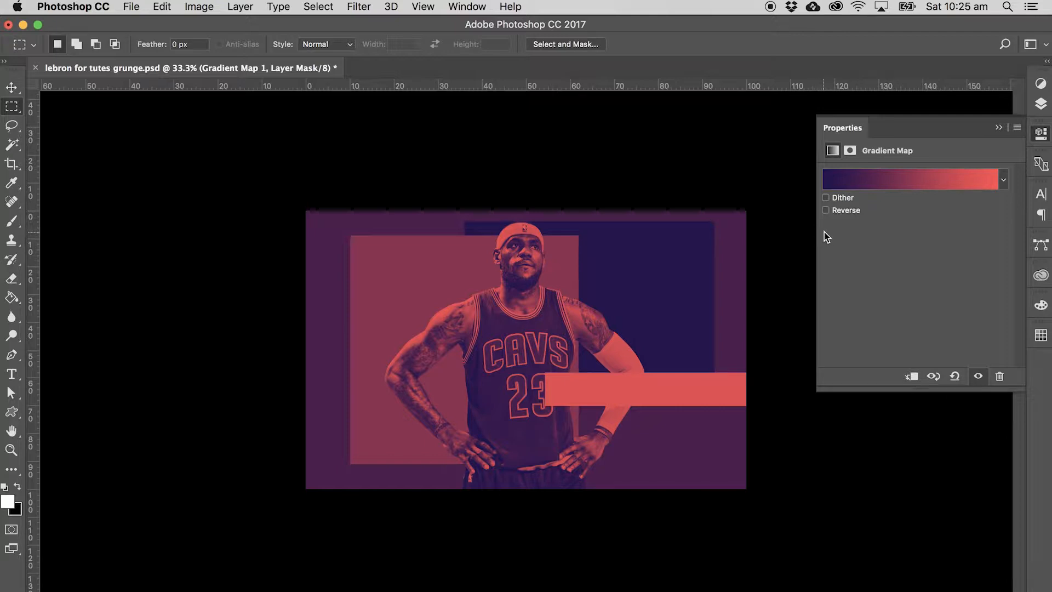
Reopen the gradient map's gradient for editing and move its coral end colour stop to a location of 65%
{"action": "left_click", "coordinate": [892, 189]}
{"action": "left_click_drag", "start_coordinate": [318, 132], "coordinate": [296, 106]}
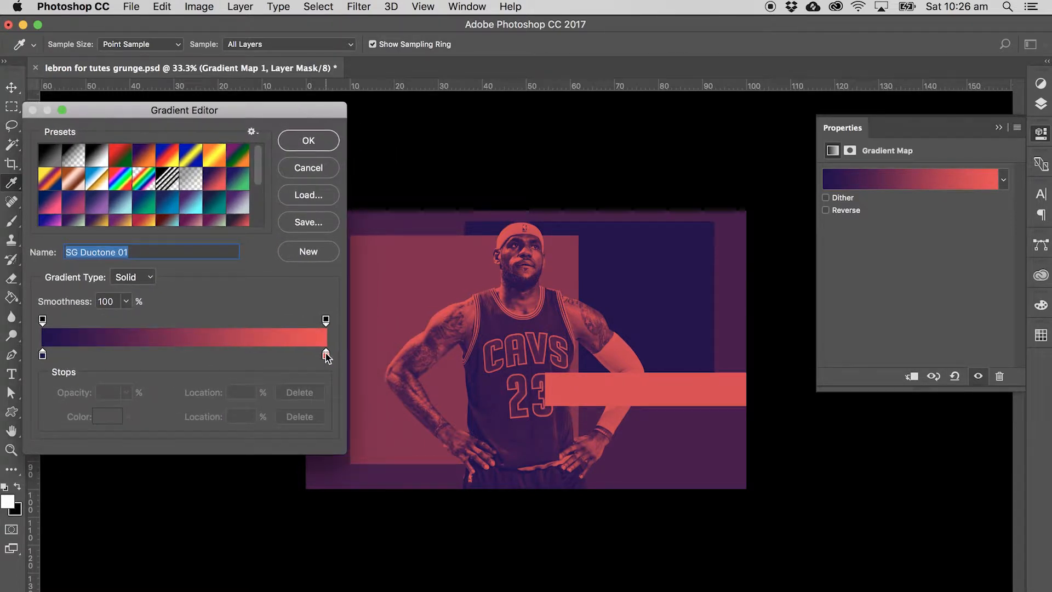
{"action": "left_click_drag", "start_coordinate": [323, 361], "coordinate": [230, 360]}
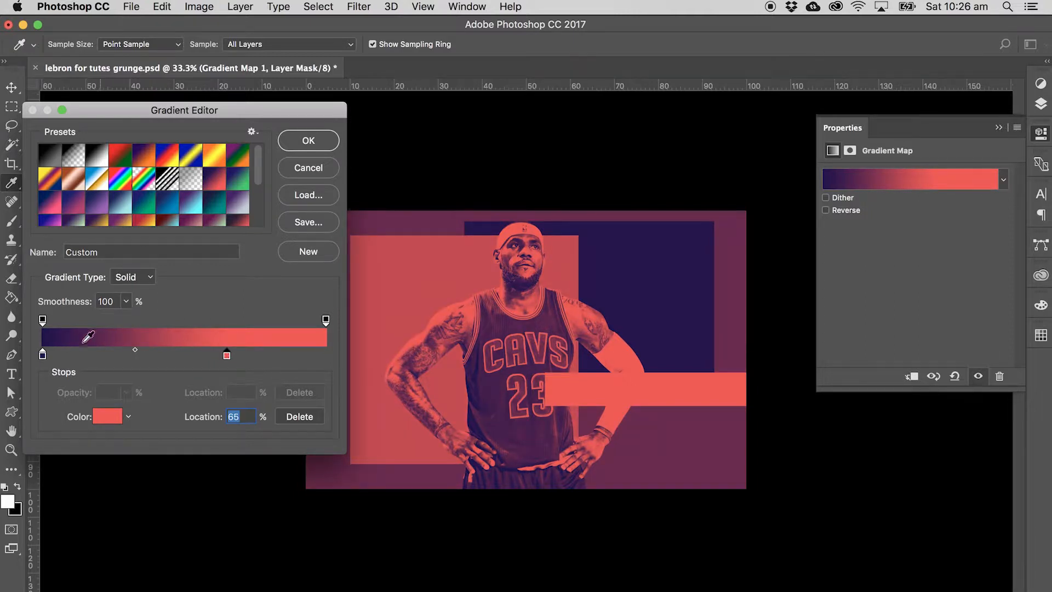
Shift the coral stop further toward the highlights, add a white stop at the gradient's light end, and position the white stop at 91%
{"action": "mouse_move", "coordinate": [228, 362]}
{"action": "left_mouse_down"}
{"action": "mouse_move", "coordinate": [292, 359]}
{"action": "mouse_move", "coordinate": [248, 358]}
{"action": "left_mouse_up"}
{"action": "left_click", "coordinate": [325, 355]}
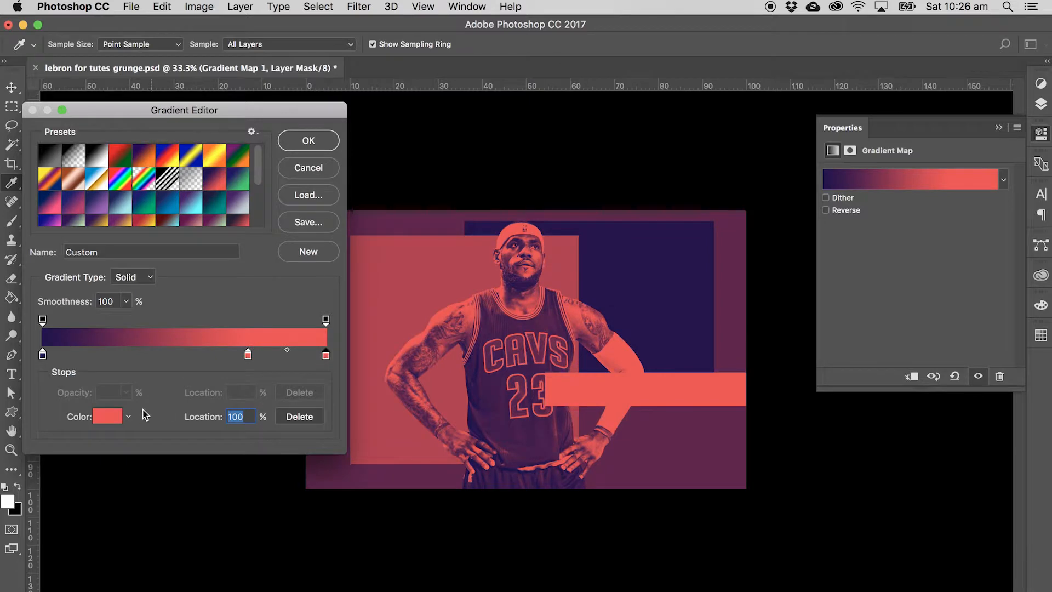
{"action": "left_click", "coordinate": [107, 416]}
{"action": "left_click_drag", "start_coordinate": [134, 405], "coordinate": [8, 307]}
{"action": "left_click", "coordinate": [345, 307]}
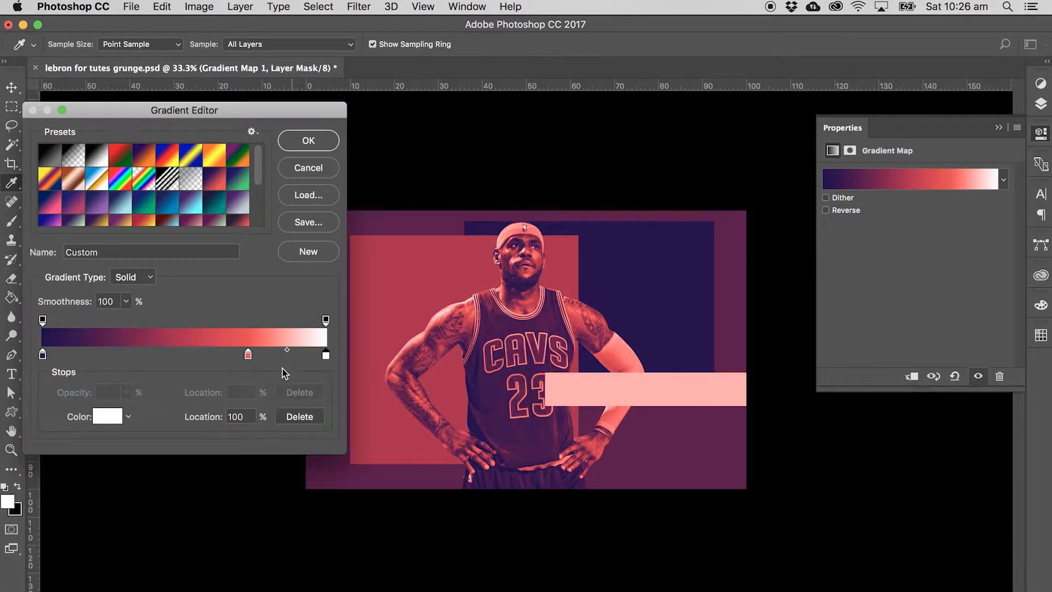
{"action": "mouse_move", "coordinate": [315, 357]}
{"action": "left_mouse_down"}
{"action": "mouse_move", "coordinate": [282, 361]}
{"action": "mouse_move", "coordinate": [301, 356]}
{"action": "left_mouse_up"}
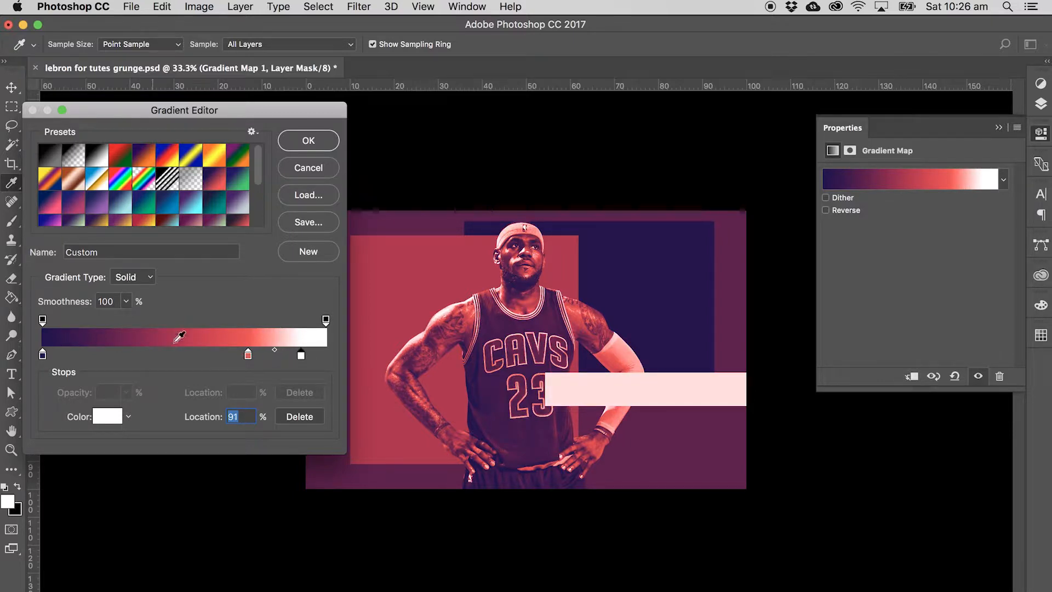
Delete the stray white stop near the gradient's dark end and move the navy stop to a location of 29%
{"action": "left_click_drag", "start_coordinate": [43, 356], "coordinate": [74, 355]}
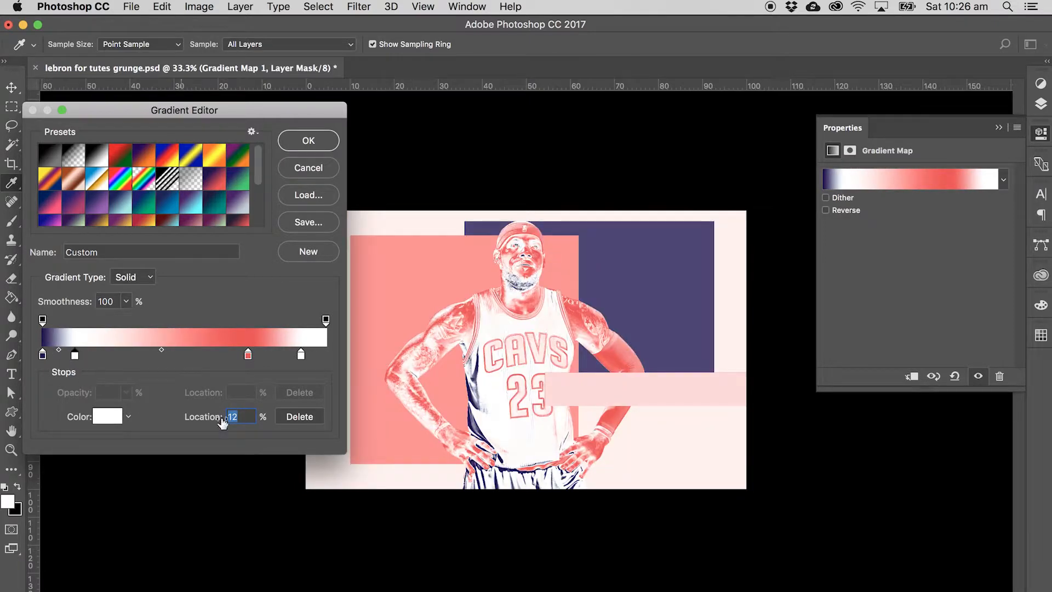
{"action": "left_click", "coordinate": [284, 415]}
{"action": "left_click_drag", "start_coordinate": [43, 356], "coordinate": [126, 356]}
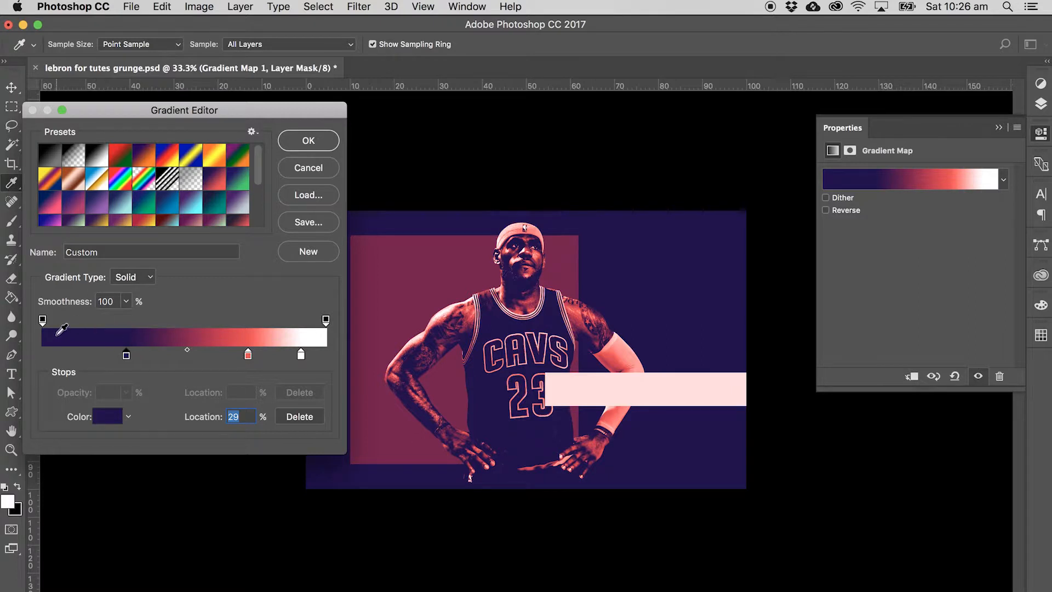
Bunch the navy, coral and white stops closely together around the gradient's middle, with the white stop at 63%
{"action": "left_click_drag", "start_coordinate": [131, 356], "coordinate": [185, 367]}
{"action": "left_click_drag", "start_coordinate": [248, 355], "coordinate": [203, 357]}
{"action": "left_click_drag", "start_coordinate": [301, 355], "coordinate": [220, 357]}
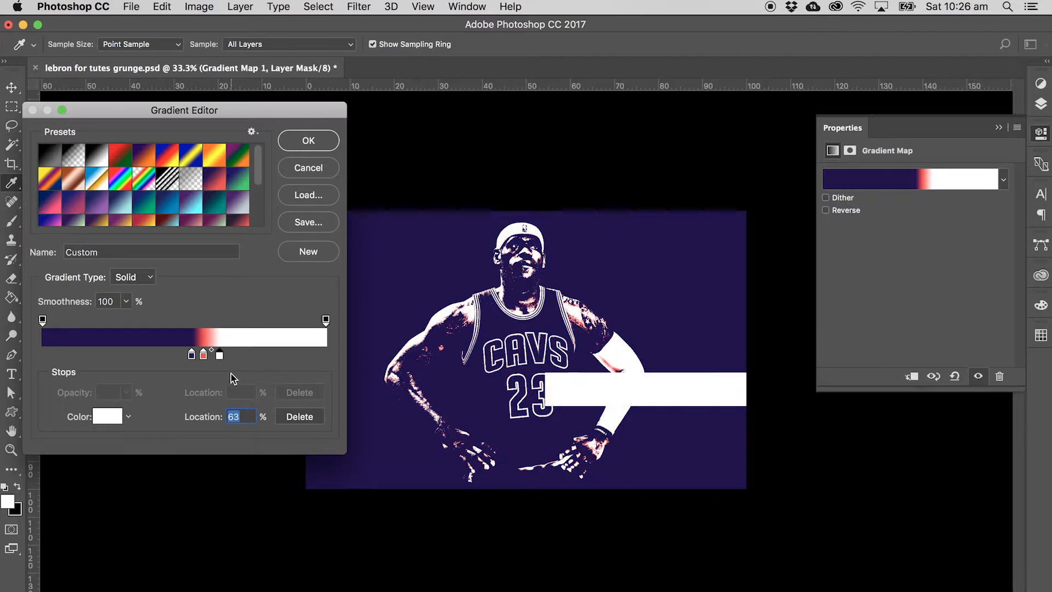
Spread the stops with white at 100%, navy at the dark end and coral near 46%, then cancel the gradient editing
{"action": "left_click_drag", "start_coordinate": [220, 356], "coordinate": [340, 354]}
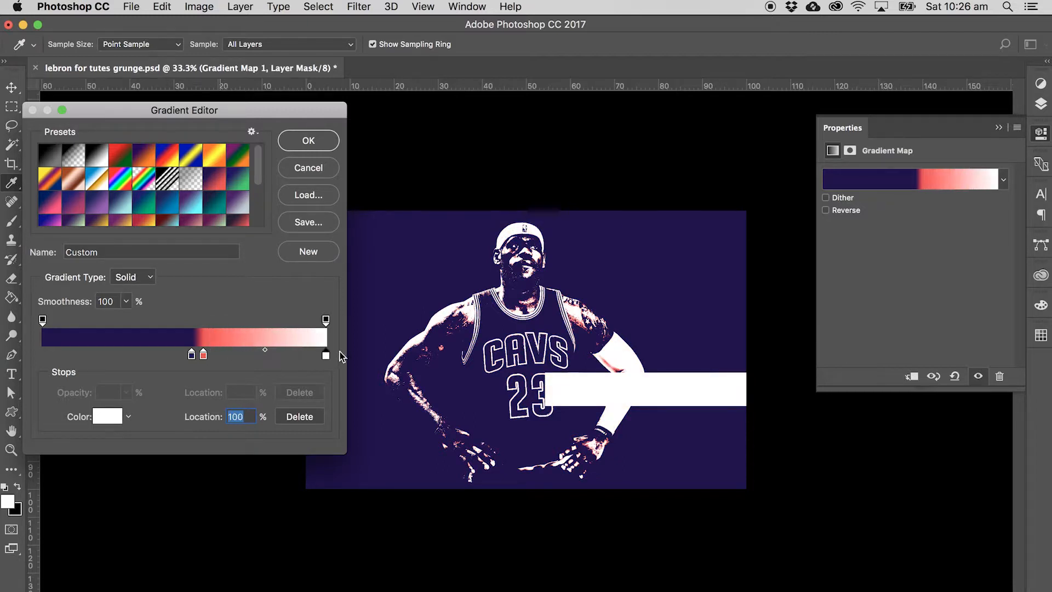
{"action": "left_click_drag", "start_coordinate": [191, 355], "coordinate": [23, 373]}
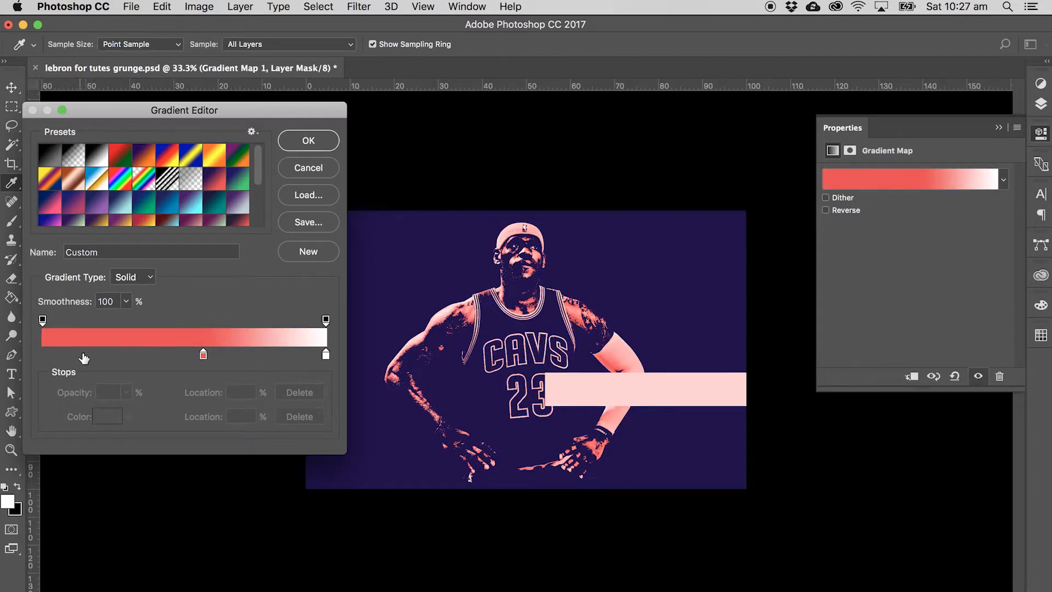
{"action": "key", "text": "ctrl+z"}
{"action": "left_click_drag", "start_coordinate": [192, 356], "coordinate": [42, 358]}
{"action": "left_click_drag", "start_coordinate": [203, 357], "coordinate": [178, 366]}
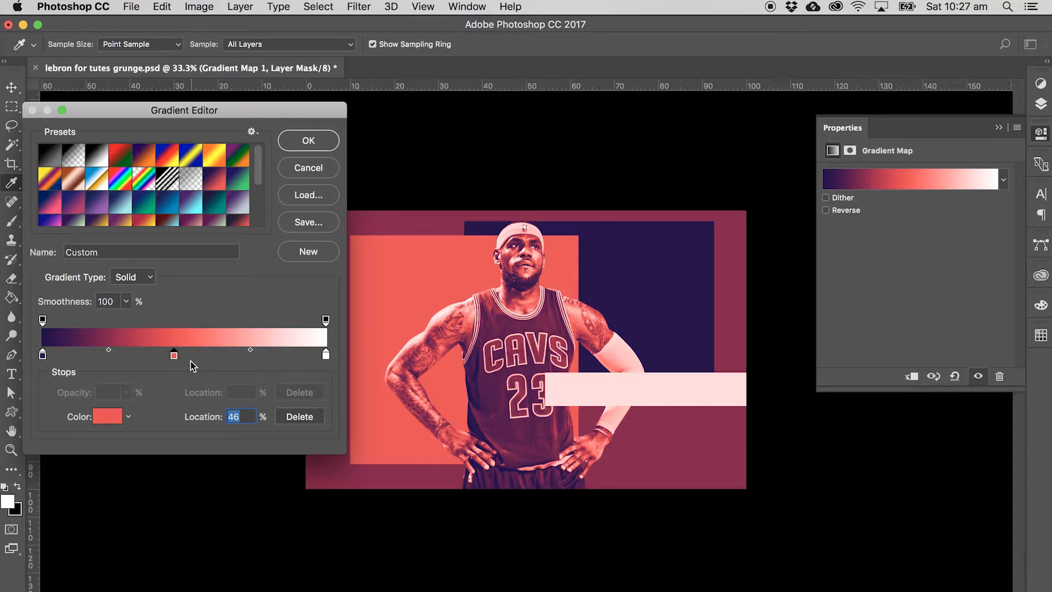
{"action": "double_click", "coordinate": [326, 354]}
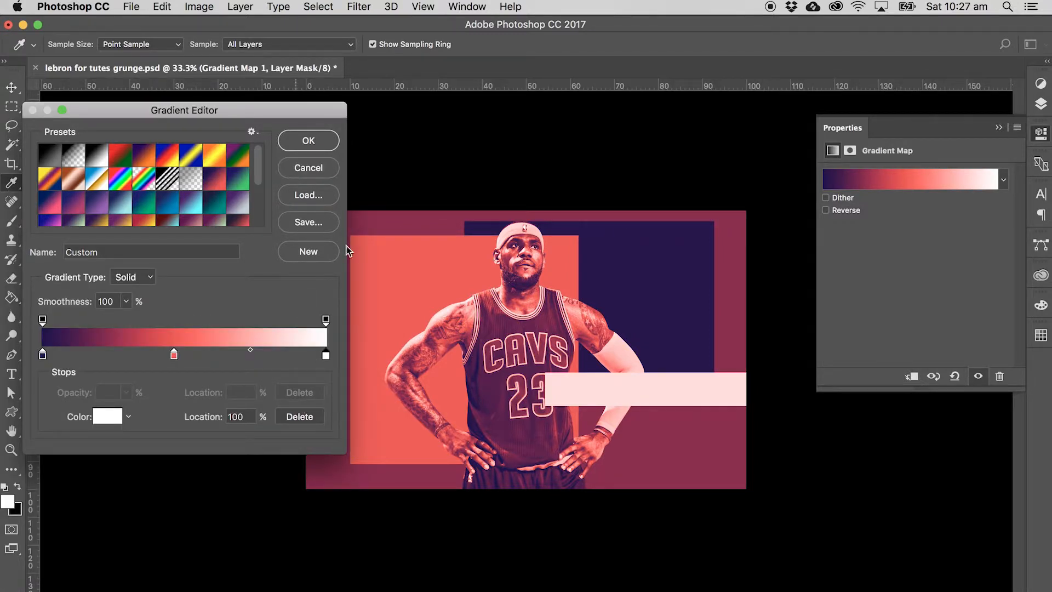
{"action": "key", "text": "Escape"}
Reopen the gradient map's gradient for editing, try SG Duotone 09, and choose the SG Duotone 28 preset
{"action": "left_click", "coordinate": [925, 186]}
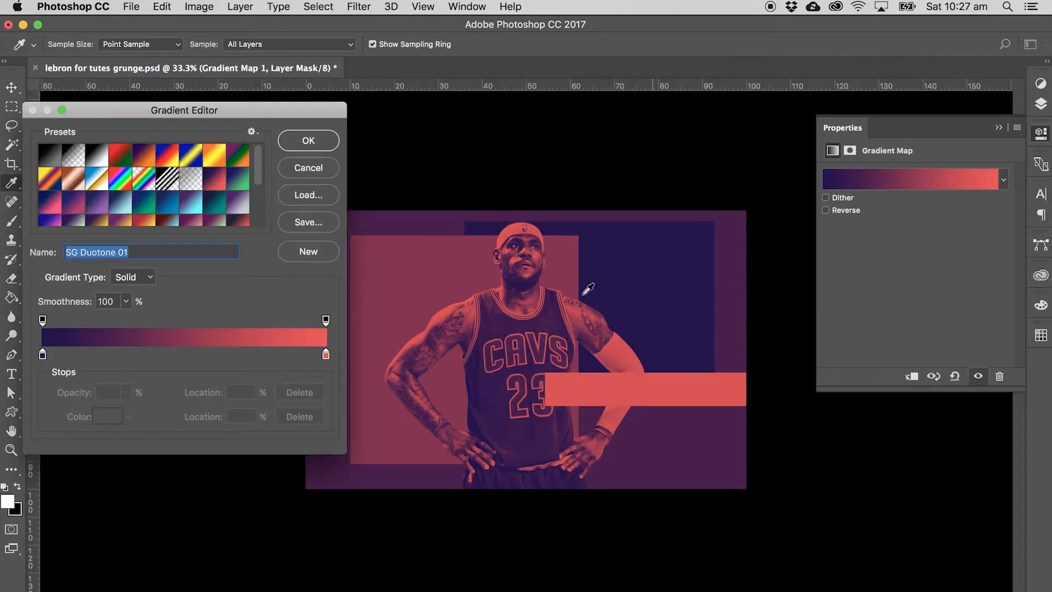
{"action": "left_click", "coordinate": [197, 208]}
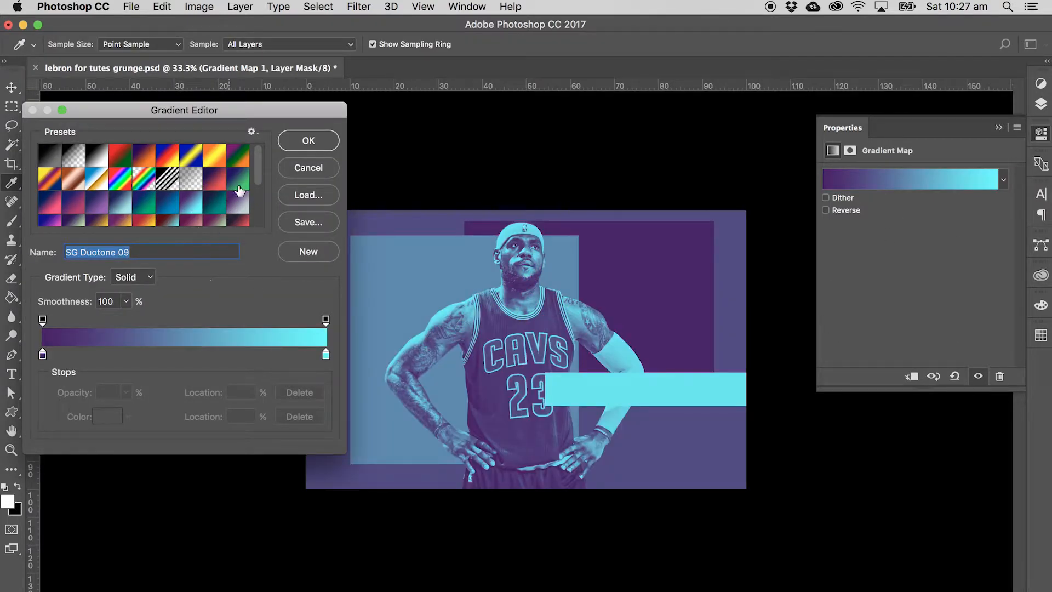
{"action": "left_click_drag", "start_coordinate": [257, 160], "coordinate": [260, 208]}
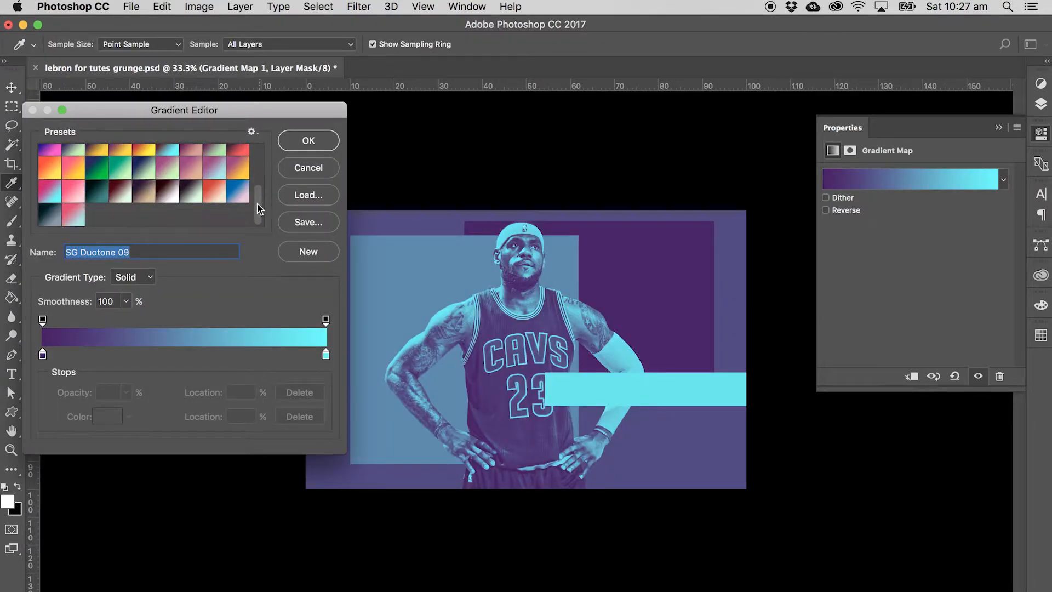
{"action": "left_click", "coordinate": [222, 183]}
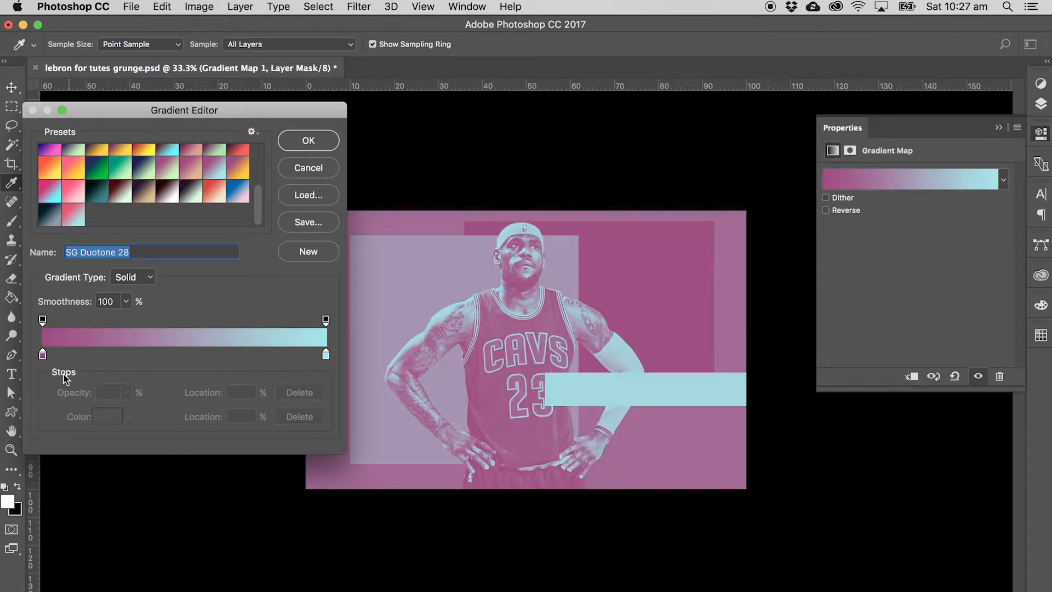
Try several dark and grey tones for the gradient's start colour stop and set it to a bright pink
{"action": "left_click", "coordinate": [43, 356]}
{"action": "left_click", "coordinate": [107, 415]}
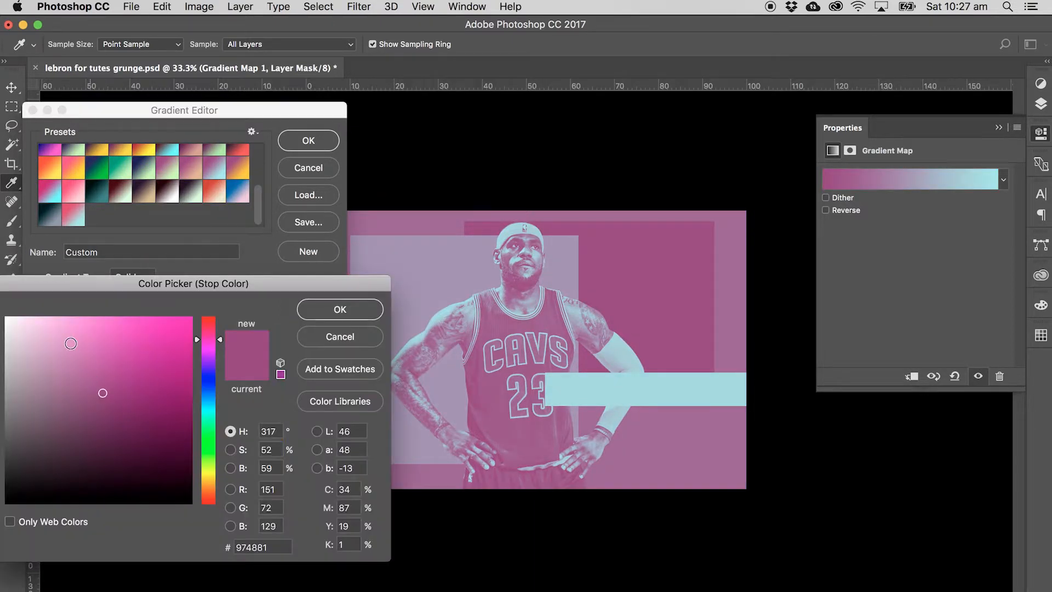
{"action": "left_click_drag", "start_coordinate": [190, 338], "coordinate": [150, 316]}
{"action": "left_click", "coordinate": [158, 472]}
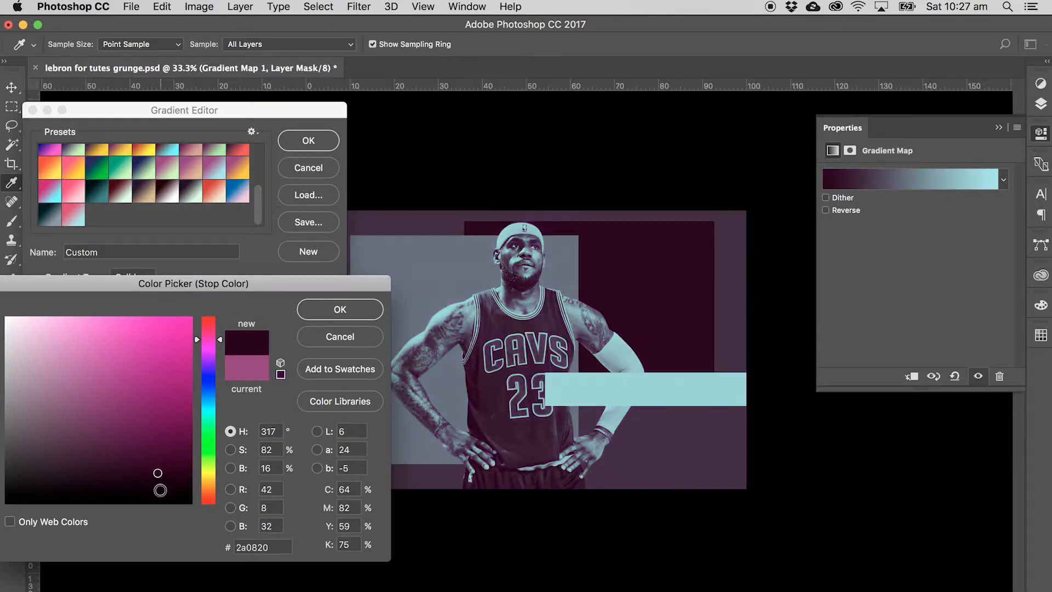
{"action": "left_click_drag", "start_coordinate": [158, 491], "coordinate": [195, 509]}
{"action": "left_click", "coordinate": [132, 444]}
{"action": "left_click", "coordinate": [110, 367]}
{"action": "mouse_move", "coordinate": [110, 366]}
{"action": "left_mouse_down"}
{"action": "mouse_move", "coordinate": [87, 352]}
{"action": "mouse_move", "coordinate": [62, 356]}
{"action": "left_mouse_up"}
{"action": "mouse_move", "coordinate": [63, 393]}
{"action": "left_mouse_down"}
{"action": "mouse_move", "coordinate": [58, 461]}
{"action": "mouse_move", "coordinate": [2, 512]}
{"action": "left_mouse_up"}
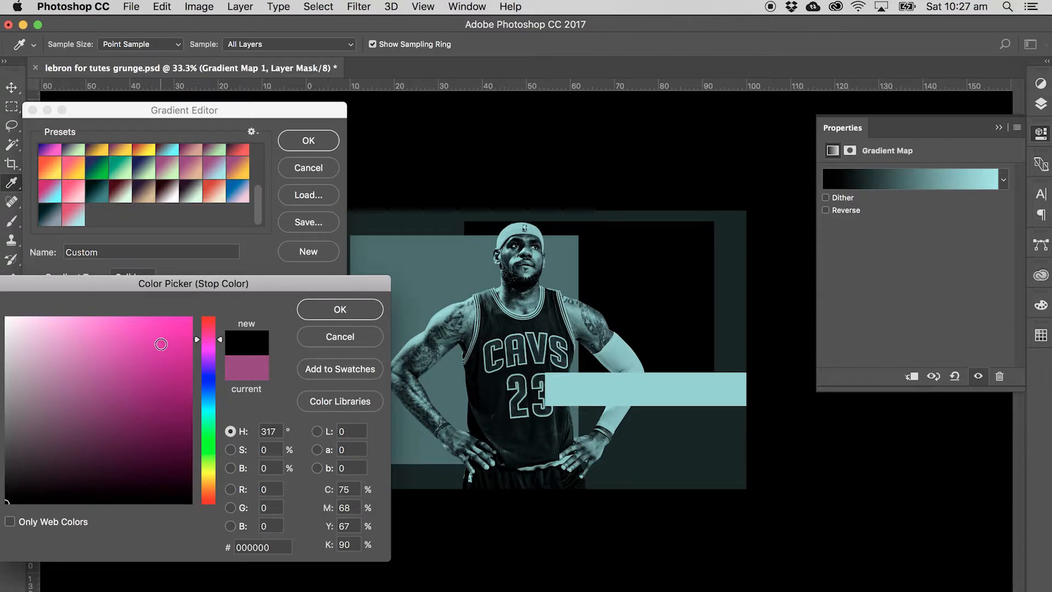
{"action": "left_click", "coordinate": [161, 345]}
{"action": "left_click", "coordinate": [351, 308]}
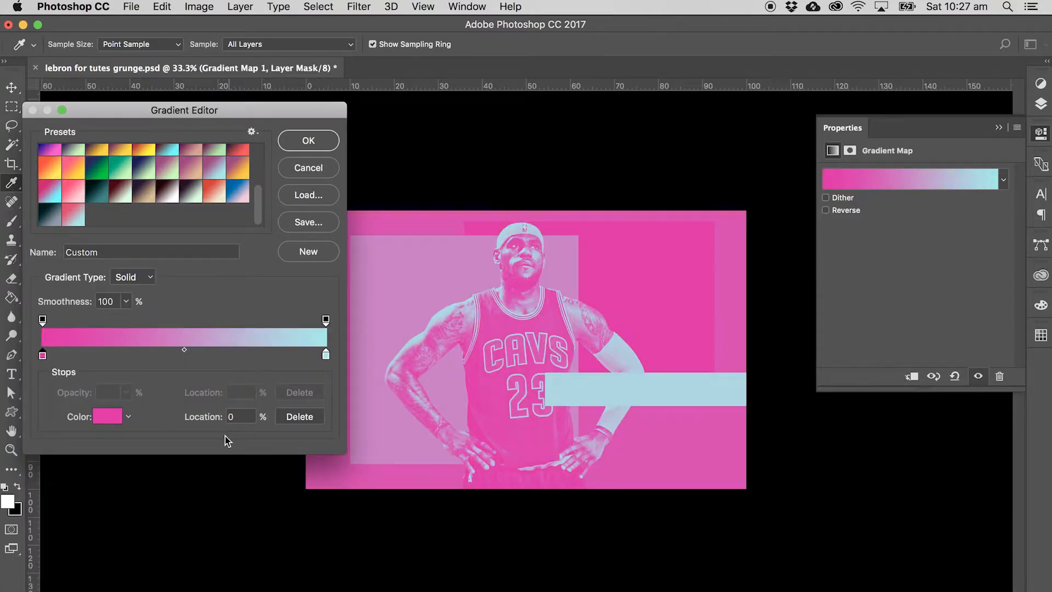
Change the gradient's end colour stop to the saturated turquoise 22d2d2
{"action": "left_click", "coordinate": [326, 355]}
{"action": "left_click", "coordinate": [108, 416]}
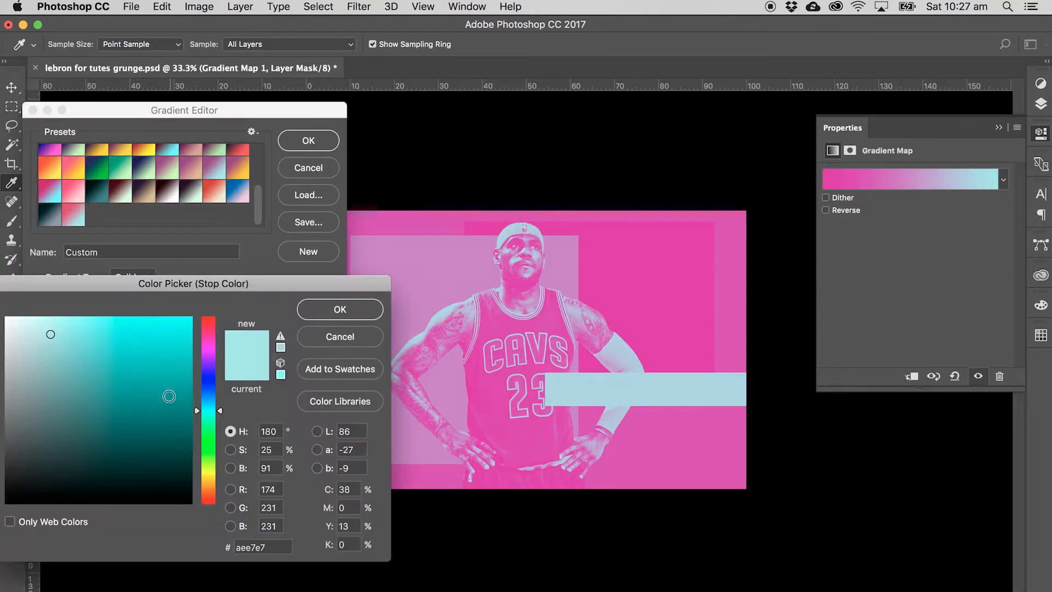
{"action": "left_click", "coordinate": [180, 345]}
{"action": "mouse_move", "coordinate": [179, 380]}
{"action": "left_mouse_down"}
{"action": "mouse_move", "coordinate": [159, 406]}
{"action": "mouse_move", "coordinate": [155, 443]}
{"action": "left_mouse_up"}
{"action": "mouse_move", "coordinate": [162, 397]}
{"action": "left_mouse_down"}
{"action": "mouse_move", "coordinate": [160, 421]}
{"action": "mouse_move", "coordinate": [162, 350]}
{"action": "left_mouse_up"}
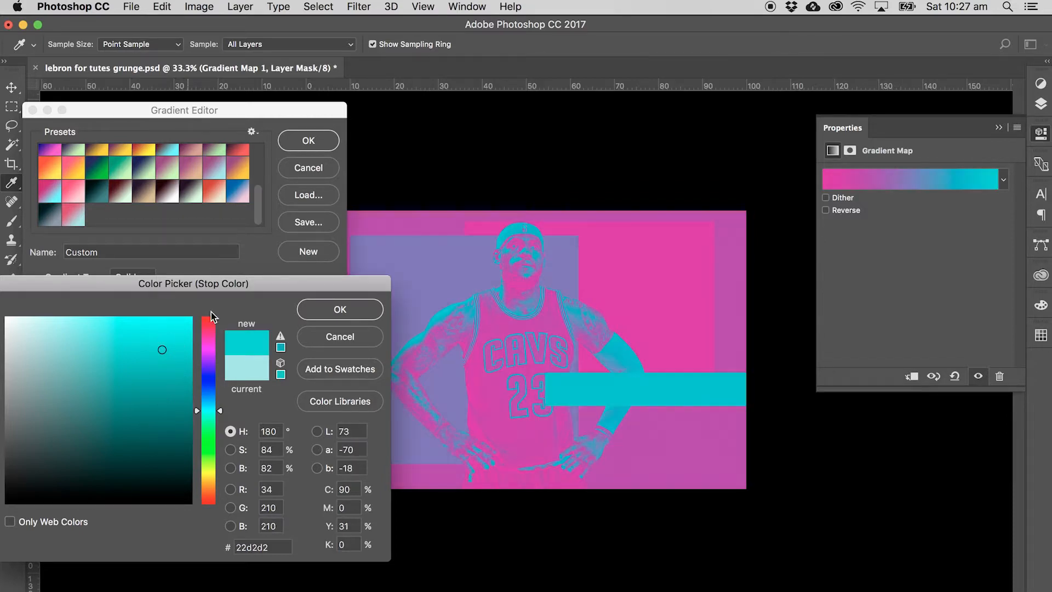
{"action": "left_click_drag", "start_coordinate": [293, 284], "coordinate": [318, 342]}
{"action": "left_click", "coordinate": [364, 368]}
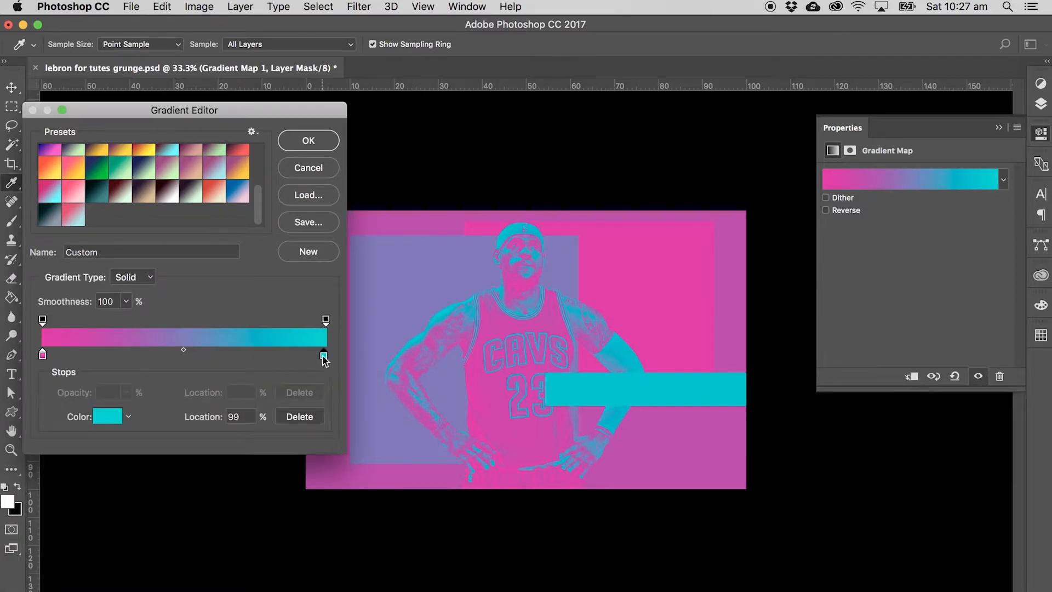
Change the gradient's end colour stop from turquoise to black
{"action": "left_click", "coordinate": [108, 417]}
{"action": "left_click", "coordinate": [186, 500]}
{"action": "left_click_drag", "start_coordinate": [199, 520], "coordinate": [225, 575]}
{"action": "key", "text": "Return"}
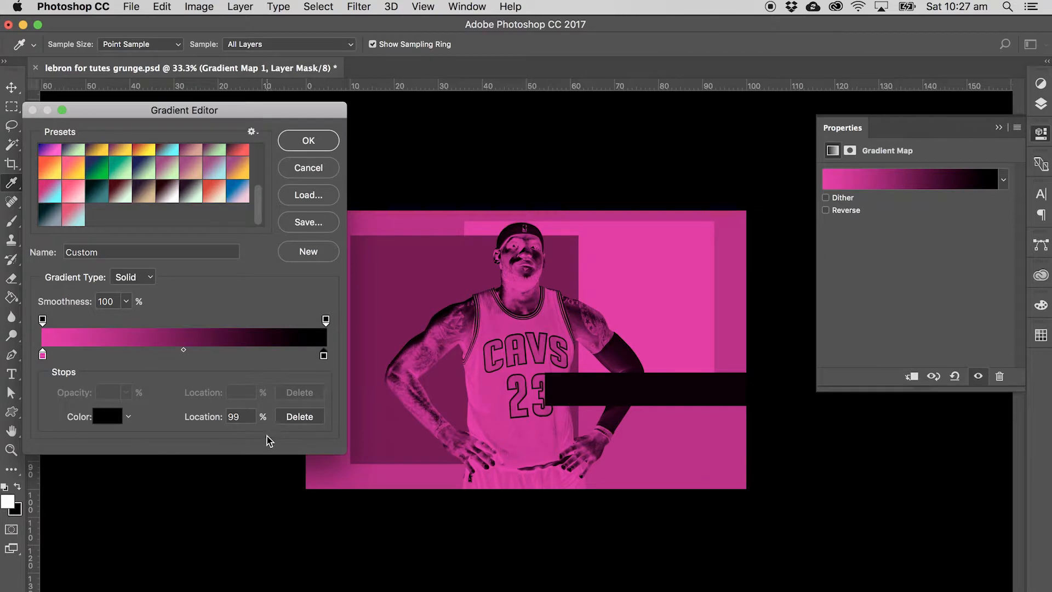
{"action": "left_click", "coordinate": [325, 358]}
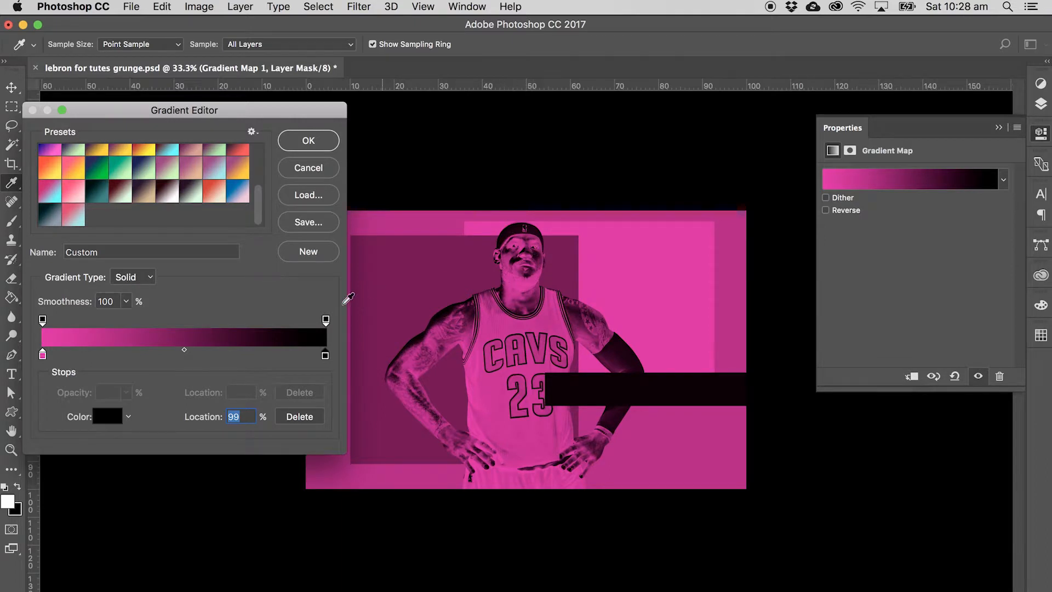
{"action": "left_click", "coordinate": [107, 416]}
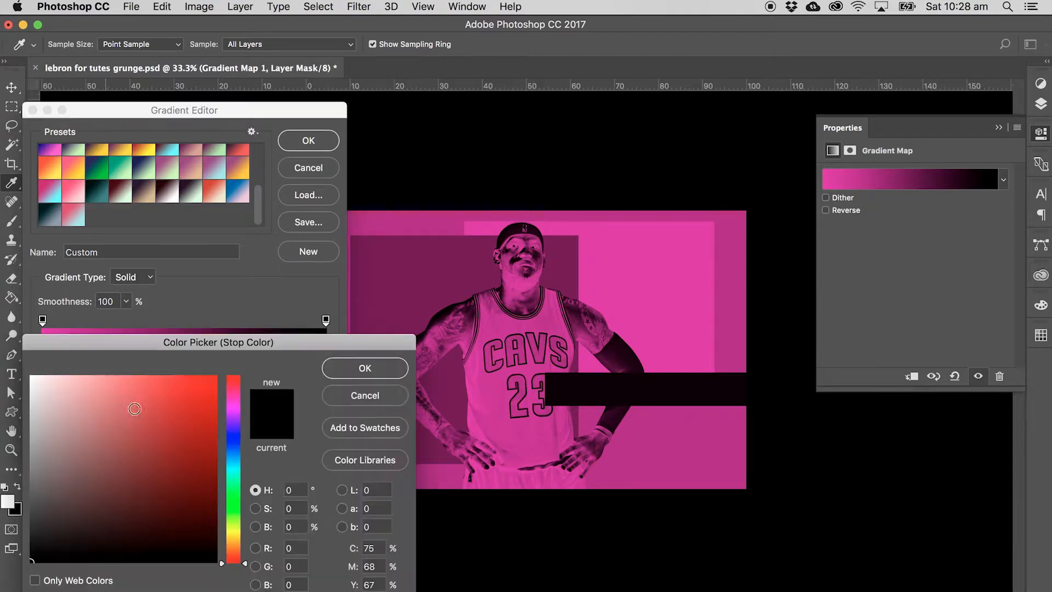
{"action": "left_click", "coordinate": [210, 404]}
{"action": "left_click_drag", "start_coordinate": [140, 410], "coordinate": [177, 438]}
{"action": "left_click_drag", "start_coordinate": [206, 344], "coordinate": [565, 250]}
{"action": "left_click", "coordinate": [696, 309]}
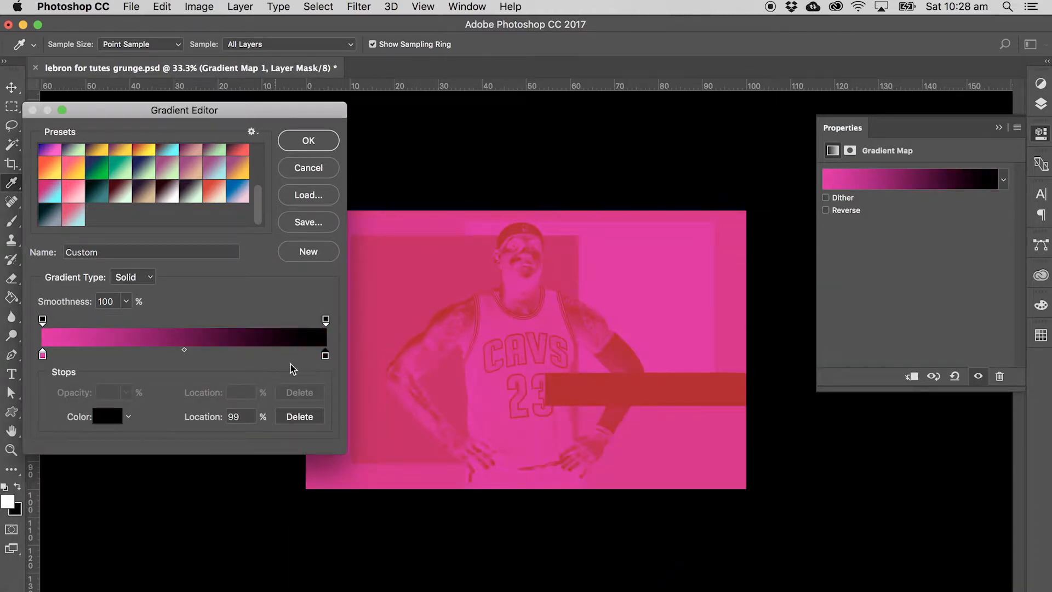
Restrict the colour picker to web colours and set the gradient's end colour stop to dark red 990000
{"action": "left_click", "coordinate": [120, 418]}
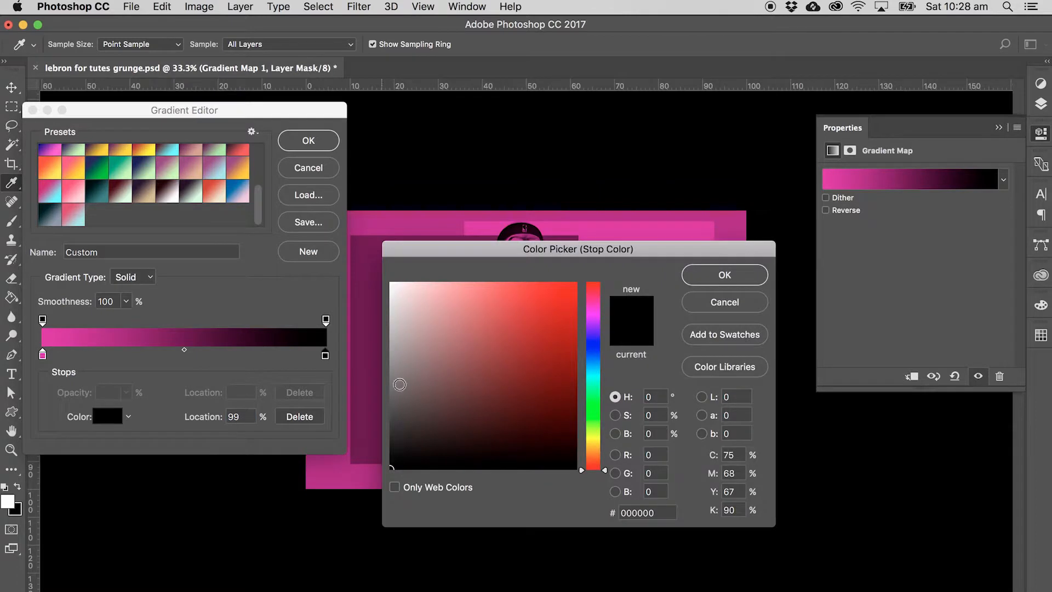
{"action": "left_click", "coordinate": [424, 488]}
{"action": "left_click", "coordinate": [557, 359]}
{"action": "left_click", "coordinate": [567, 361]}
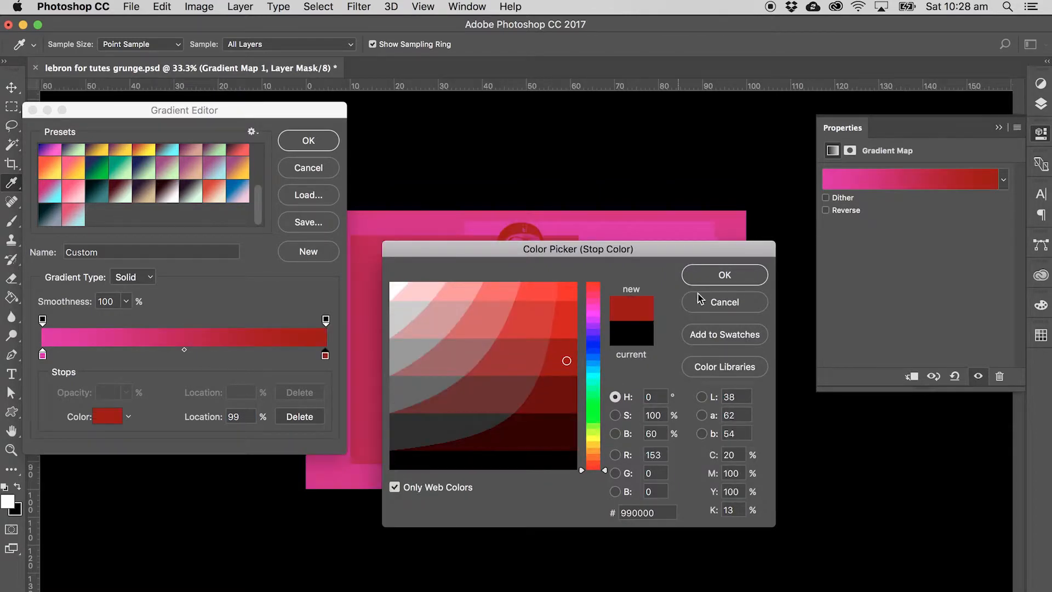
{"action": "key", "text": "Return"}
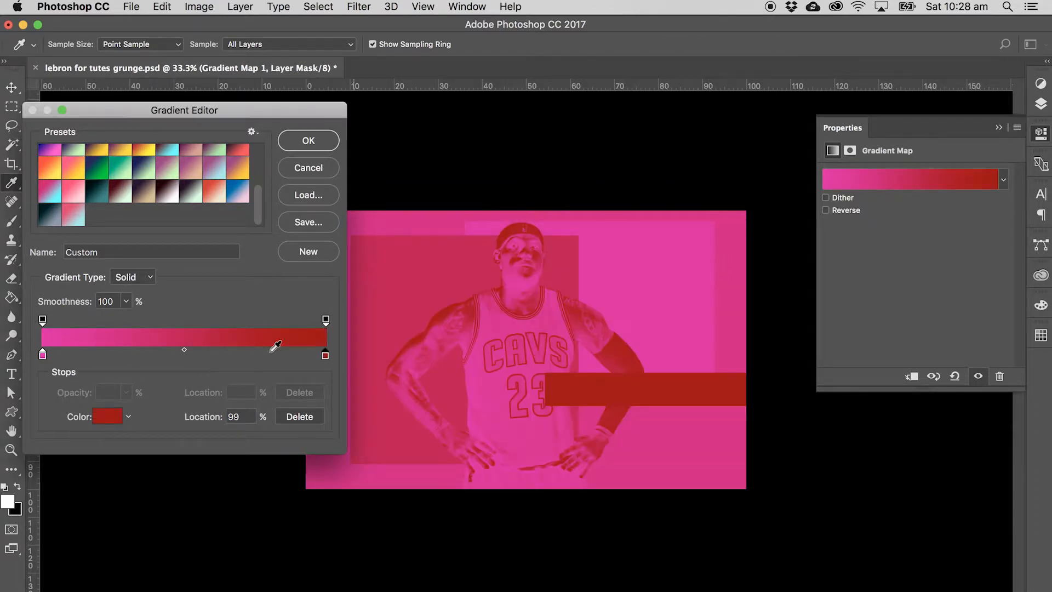
Set the gradient's start colour stop to blue 003399 and place it at a location of 0%
{"action": "left_click", "coordinate": [43, 356]}
{"action": "left_click", "coordinate": [104, 416]}
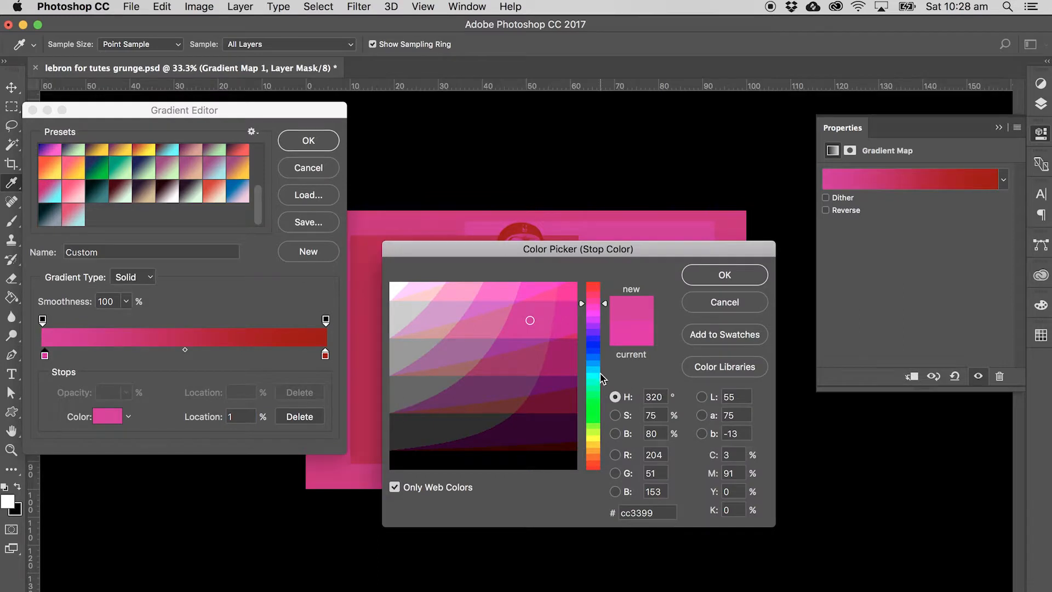
{"action": "left_click_drag", "start_coordinate": [602, 378], "coordinate": [597, 363]}
{"action": "left_click", "coordinate": [566, 355]}
{"action": "left_click", "coordinate": [570, 359]}
{"action": "left_click", "coordinate": [704, 276]}
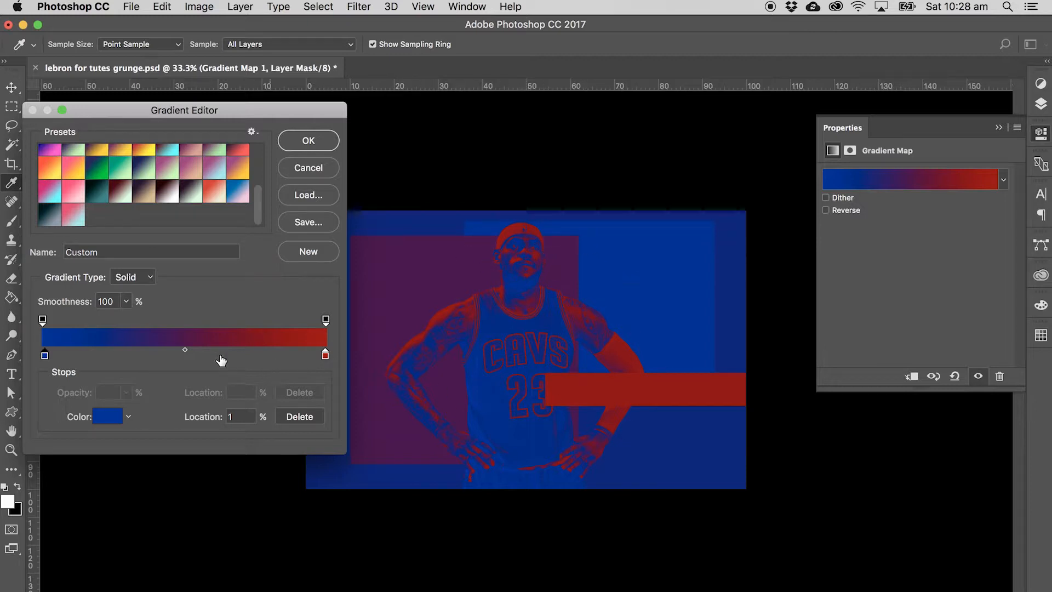
{"action": "left_click_drag", "start_coordinate": [44, 355], "coordinate": [42, 355]}
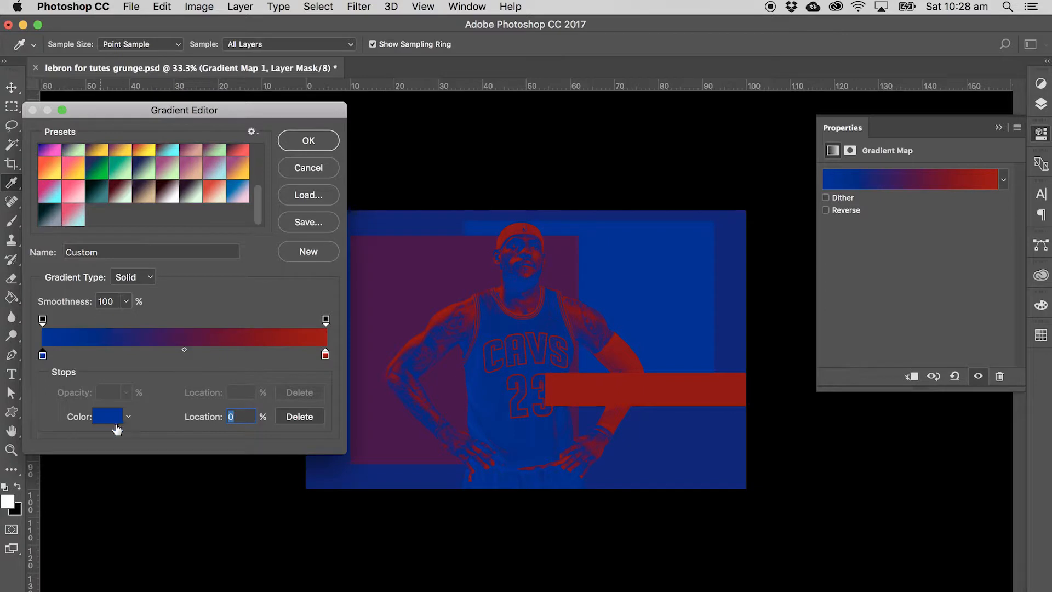
Darken the gradient's start colour stop to a very deep navy
{"action": "left_click", "coordinate": [106, 421]}
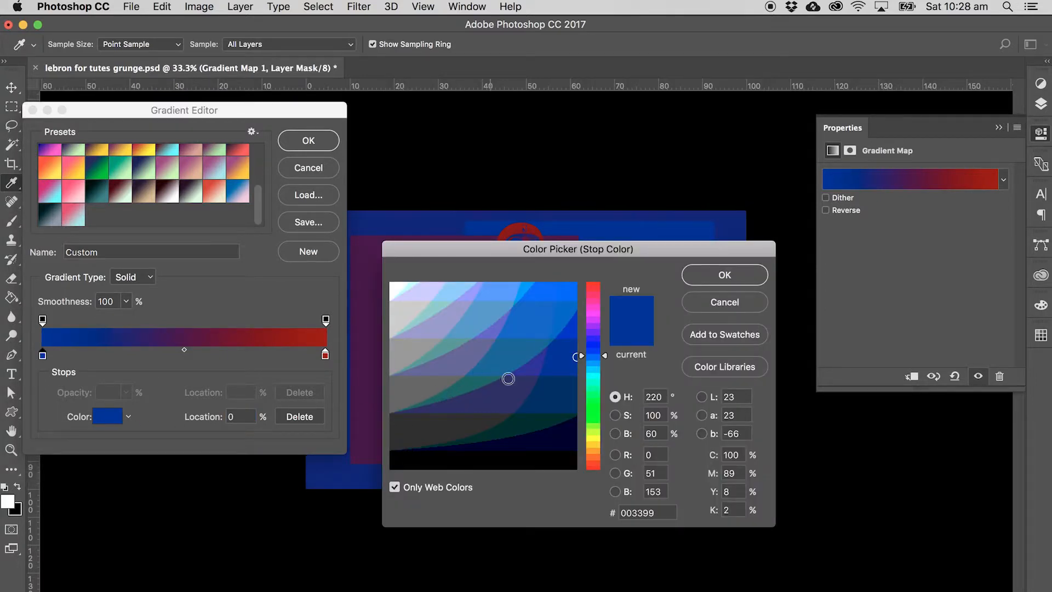
{"action": "left_click", "coordinate": [565, 437]}
{"action": "left_click", "coordinate": [704, 275]}
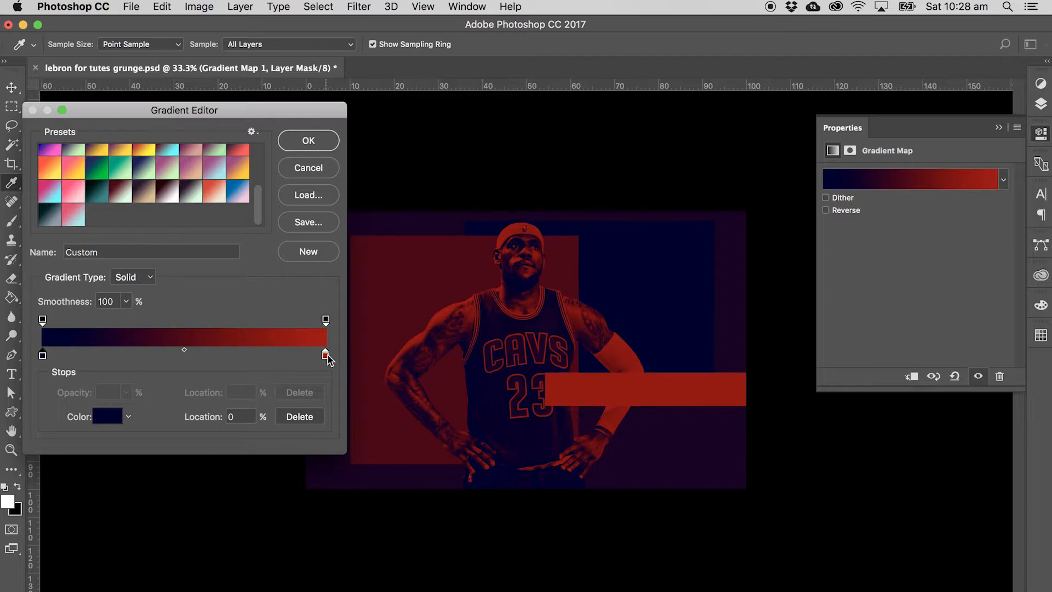
Brighten the gradient's end colour stop to a vivid web-safe red
{"action": "left_click", "coordinate": [325, 355]}
{"action": "left_click", "coordinate": [107, 419]}
{"action": "left_click", "coordinate": [565, 324]}
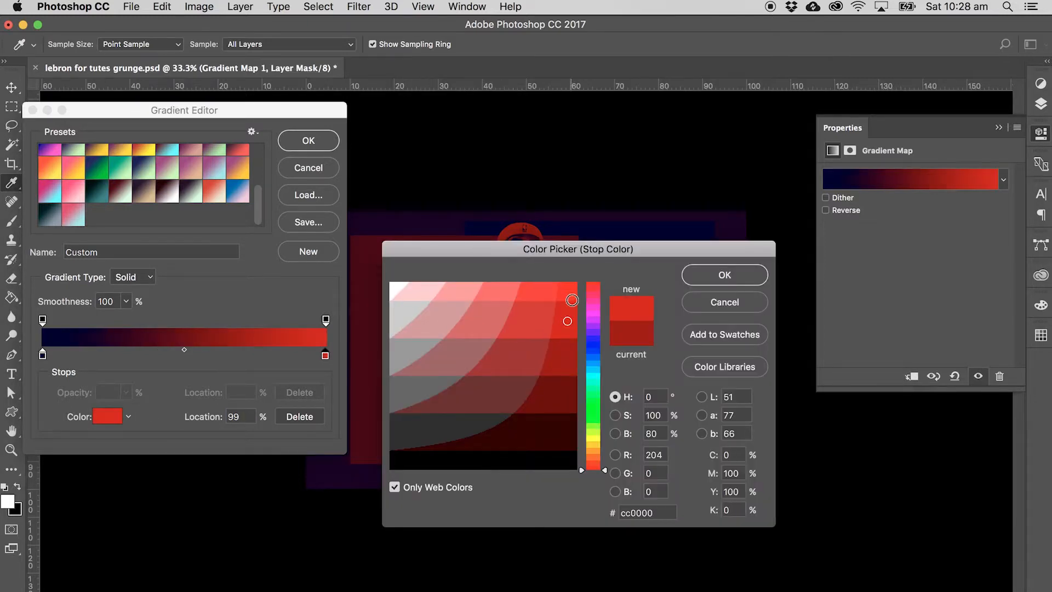
{"action": "left_click", "coordinate": [718, 276]}
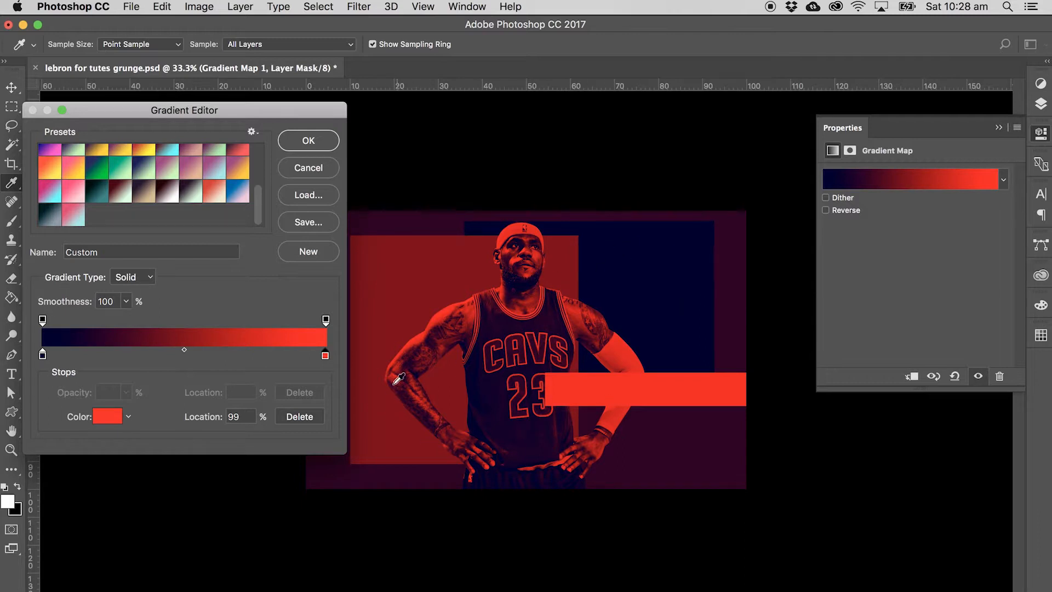
Discard the edits made to the gradient map's custom gradient
{"action": "left_click", "coordinate": [309, 174]}
{"action": "key", "text": "m"}
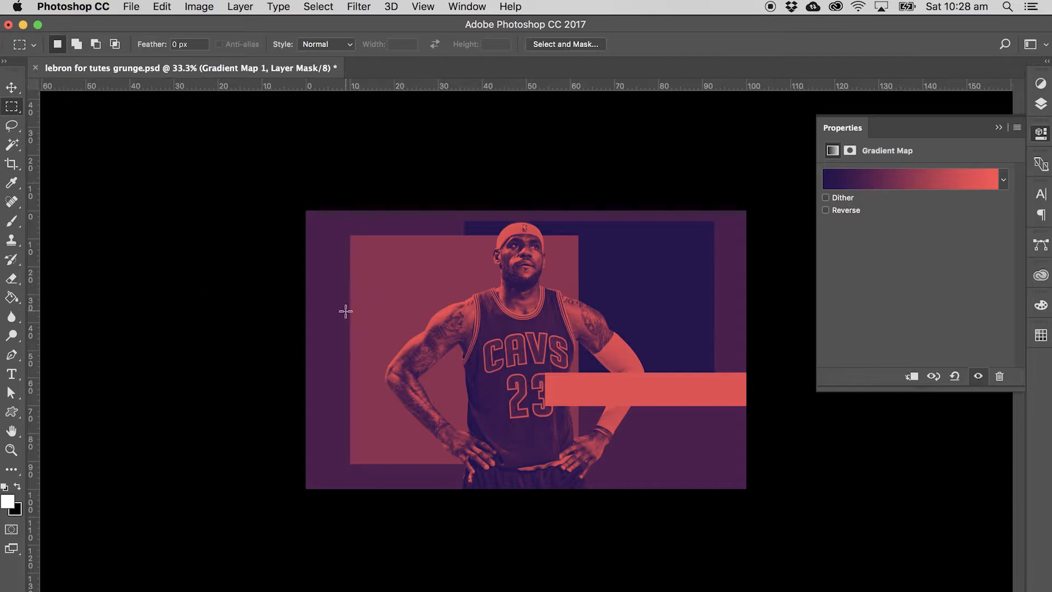
Select Layer 2, switch to Finder and open the Abstract Turquoise Backgrounds folder
{"action": "left_click", "coordinate": [1040, 109]}
{"action": "left_click", "coordinate": [955, 240]}
{"action": "left_click", "coordinate": [938, 229]}
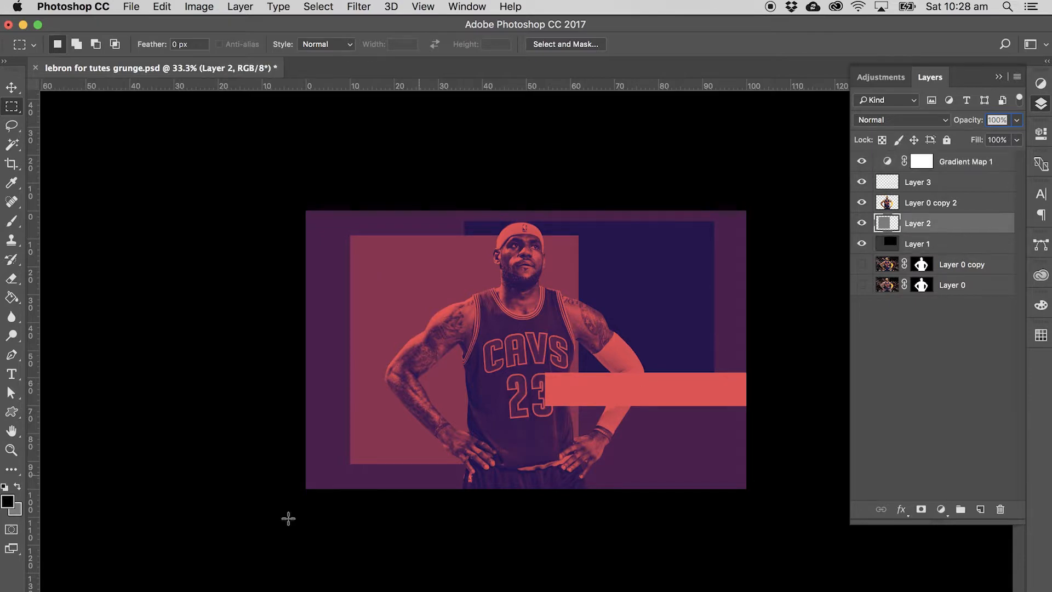
{"action": "key", "text": "super+Tab"}
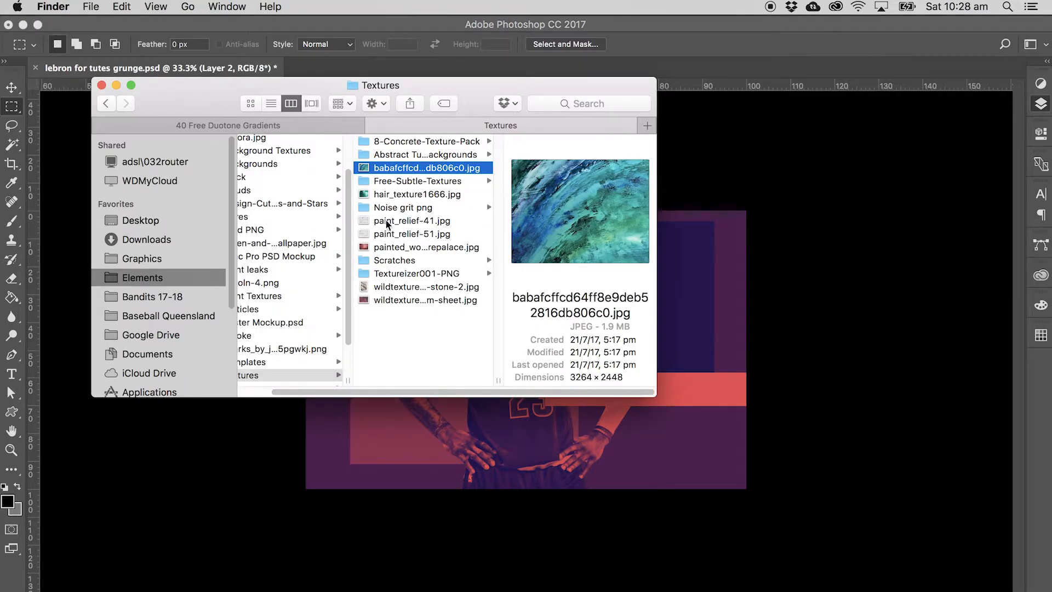
{"action": "left_click", "coordinate": [392, 181]}
{"action": "left_click", "coordinate": [433, 155]}
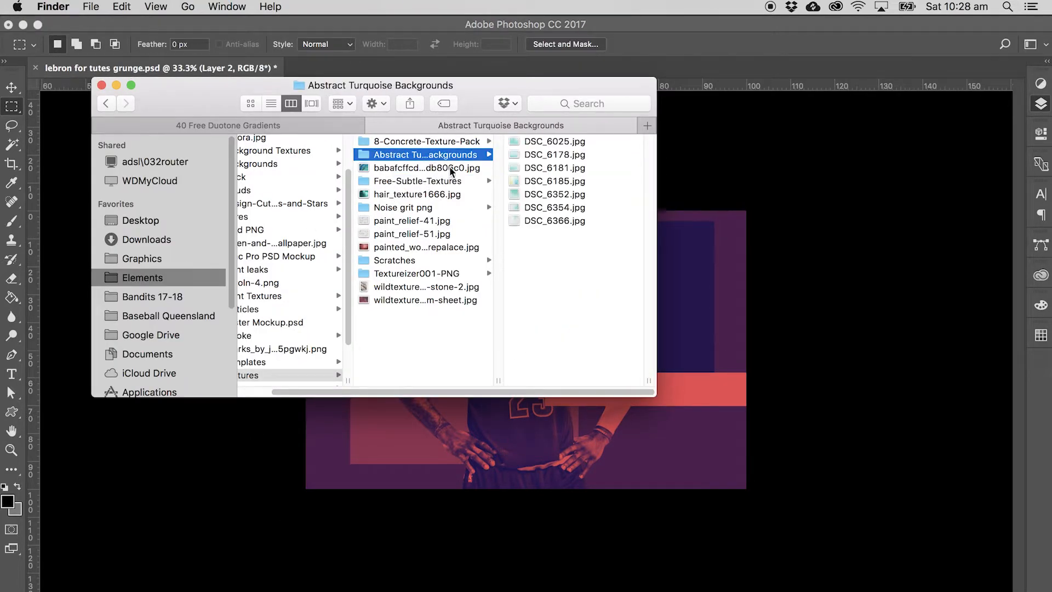
Place DSC_6025.jpg into the document above Layer 2 and clip it to that layer's rectangle
{"action": "left_click", "coordinate": [550, 141]}
{"action": "left_click_drag", "start_coordinate": [426, 143], "coordinate": [459, 392]}
{"action": "left_click_drag", "start_coordinate": [477, 333], "coordinate": [477, 332]}
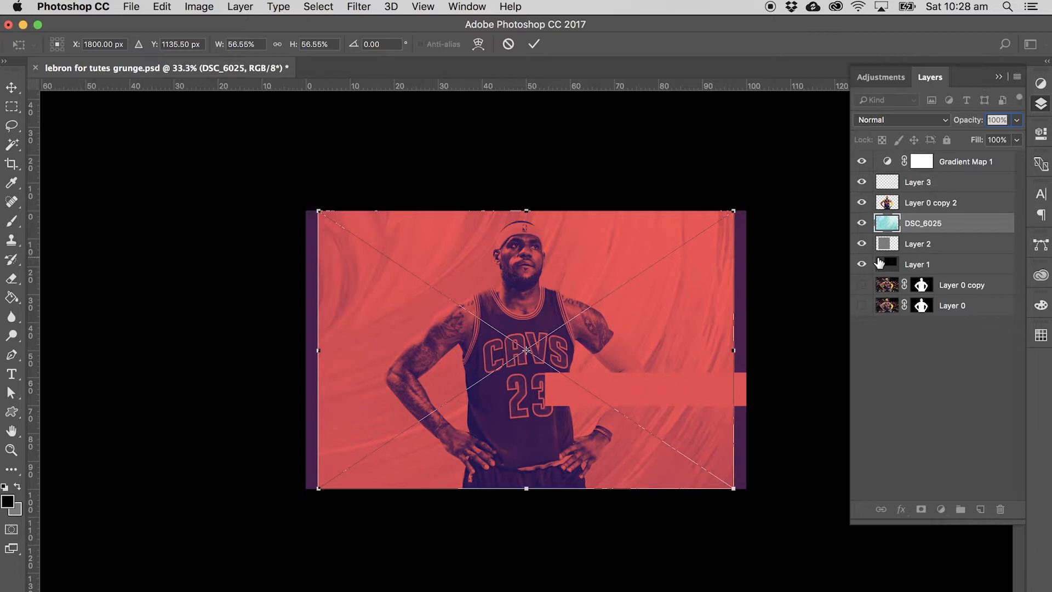
{"action": "key", "text": "Return"}
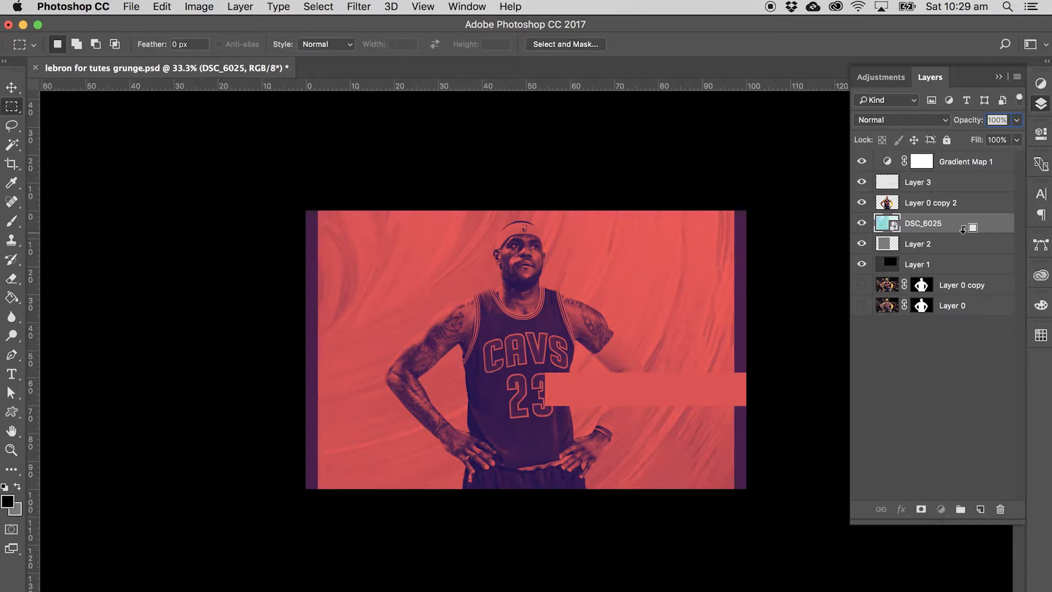
{"action": "left_click", "coordinate": [962, 229], "text": "alt"}
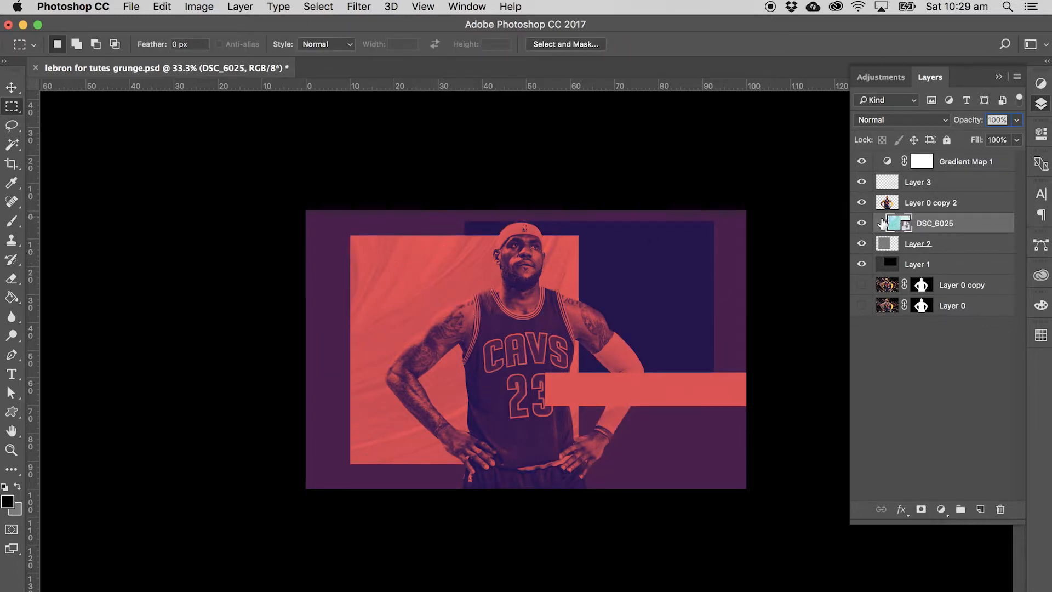
Darken the DSC_6025 texture with Levels, setting the shadow input level to 128
{"action": "key", "text": "super+l"}
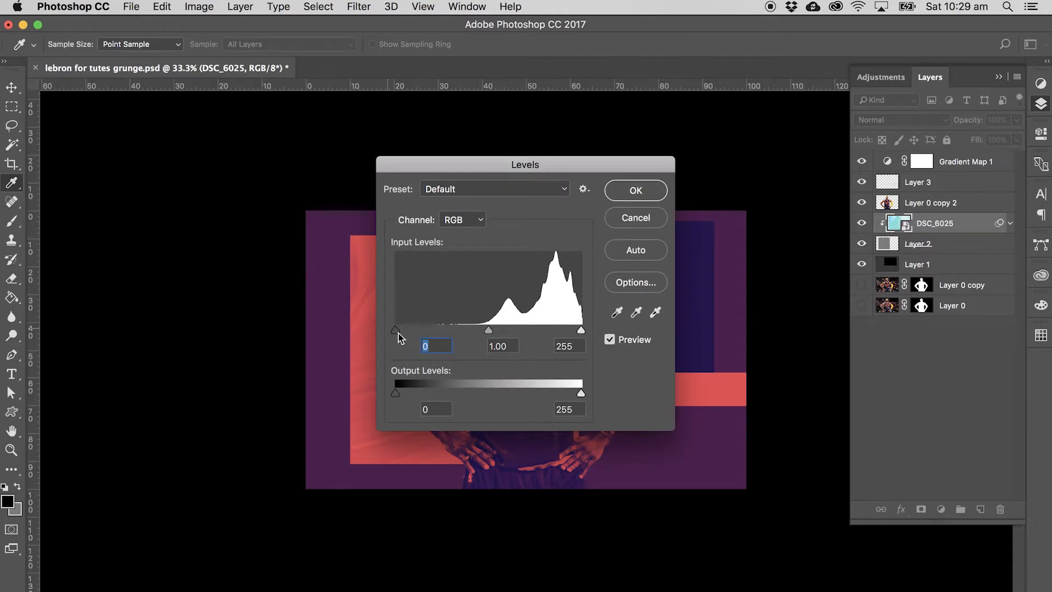
{"action": "left_click_drag", "start_coordinate": [394, 331], "coordinate": [488, 331]}
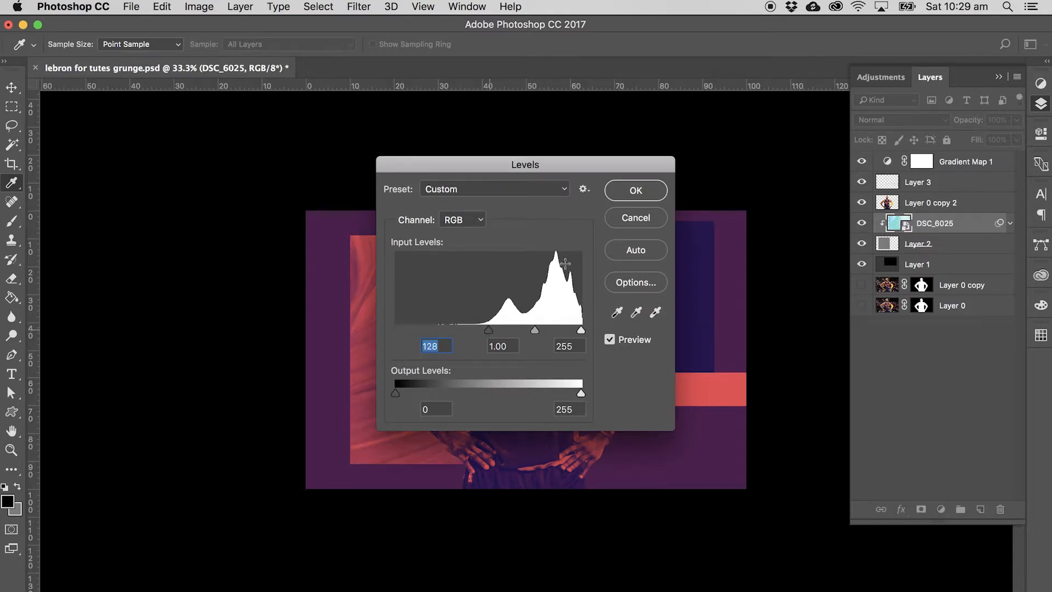
{"action": "left_click", "coordinate": [635, 198]}
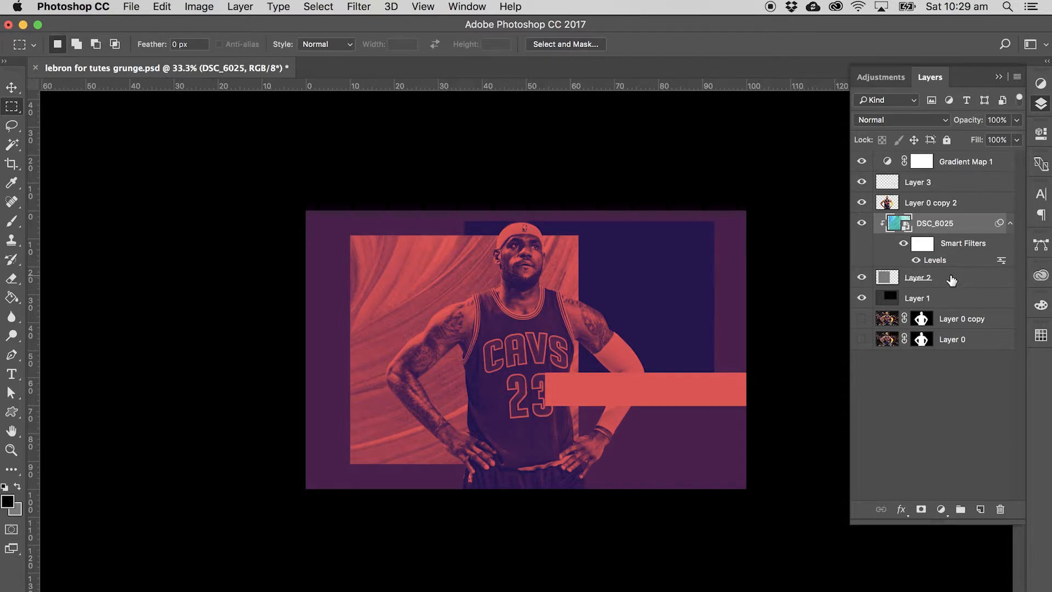
Place paint_relief-51.jpg from Finder above Layer 3, shifted towards the canvas's right edge, and clip it to the horizontal bar
{"action": "left_click", "coordinate": [946, 184]}
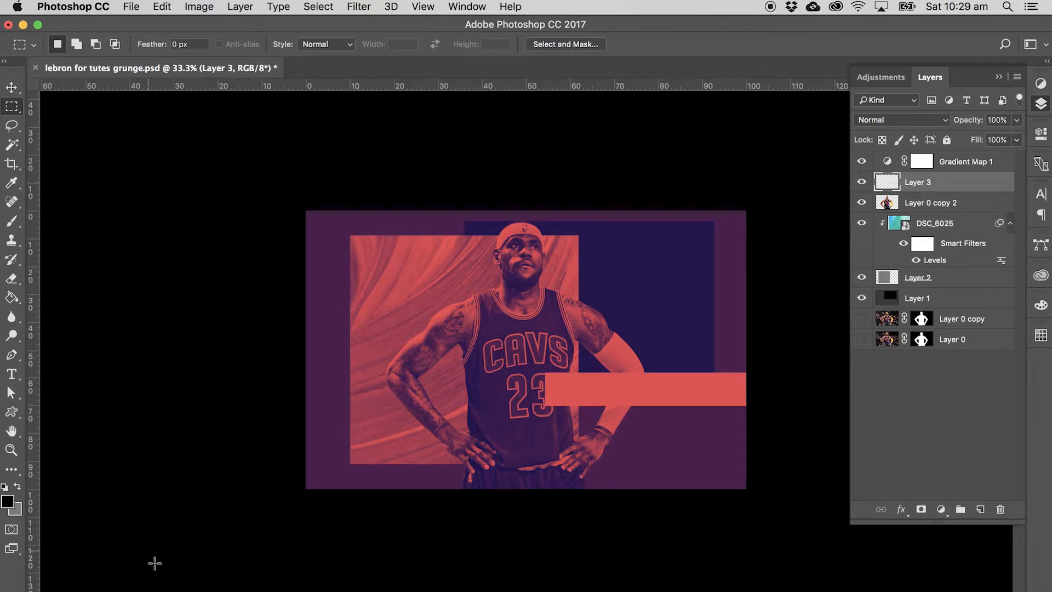
{"action": "key", "text": "super+Tab"}
{"action": "left_click", "coordinate": [270, 225]}
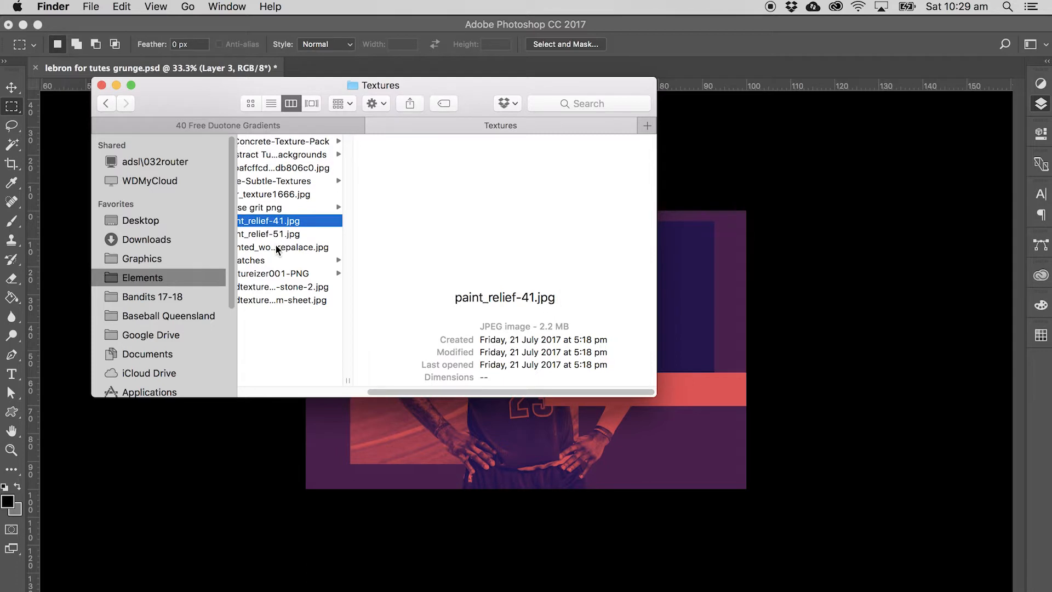
{"action": "left_click", "coordinate": [273, 234]}
{"action": "mouse_move", "coordinate": [274, 235]}
{"action": "left_mouse_down"}
{"action": "mouse_move", "coordinate": [306, 235]}
{"action": "mouse_move", "coordinate": [623, 440]}
{"action": "left_mouse_up"}
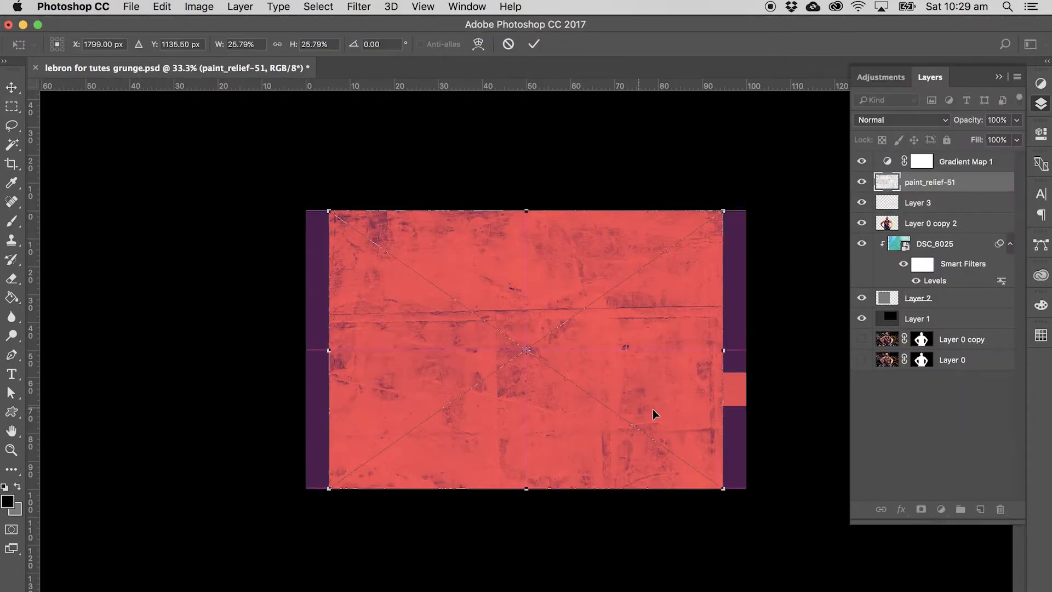
{"action": "left_click_drag", "start_coordinate": [652, 409], "coordinate": [692, 408]}
{"action": "key", "text": "Return"}
{"action": "key", "text": "m"}
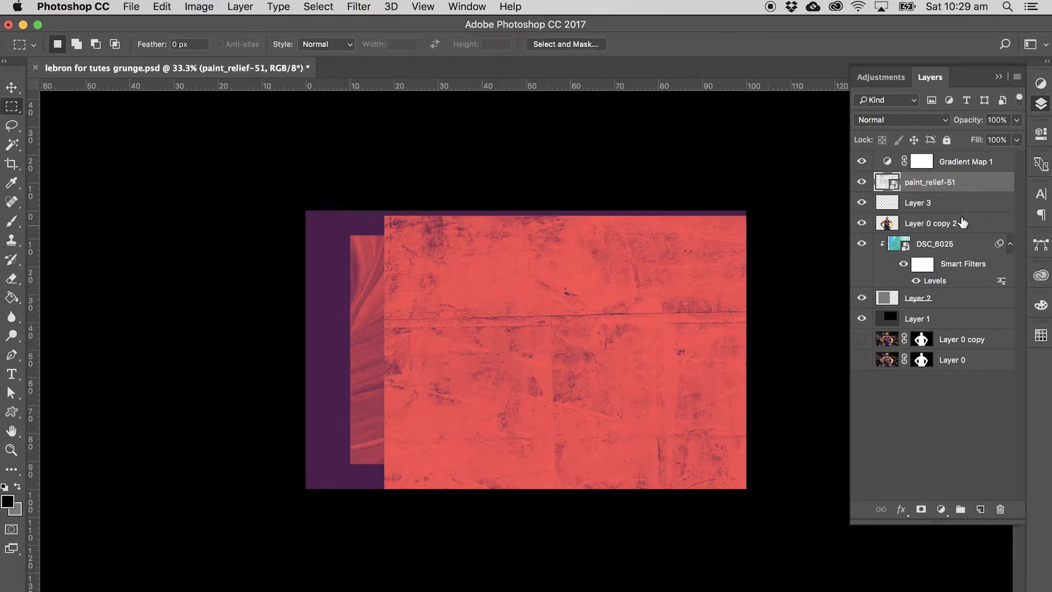
{"action": "left_click", "coordinate": [970, 192], "text": "alt"}
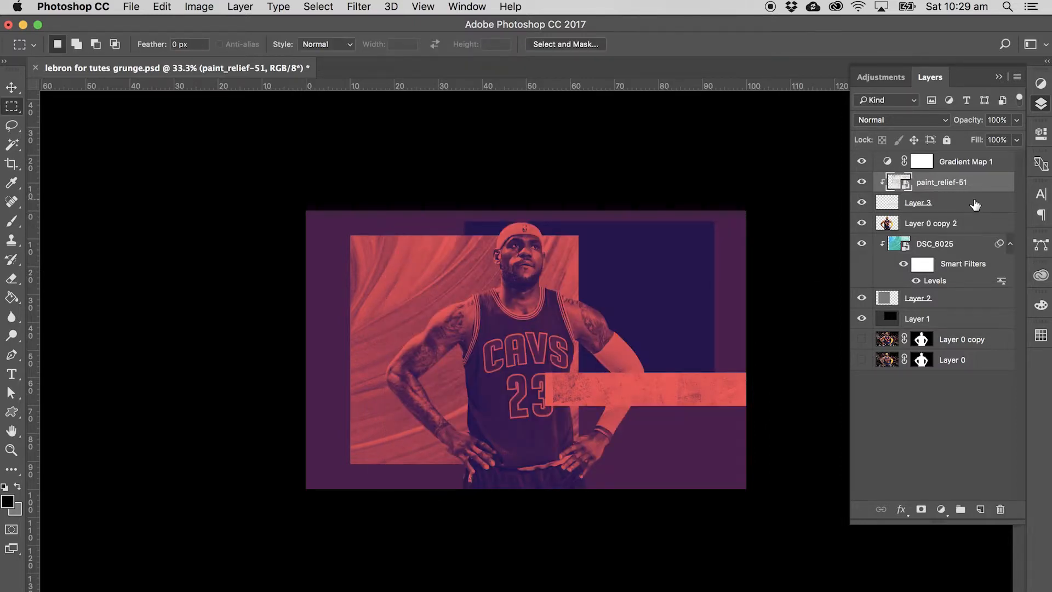
Apply Invert twice to the paint_relief-51 texture and set its Levels shadow input level to 126
{"action": "key", "text": "super+i"}
{"action": "key", "text": "super+i"}
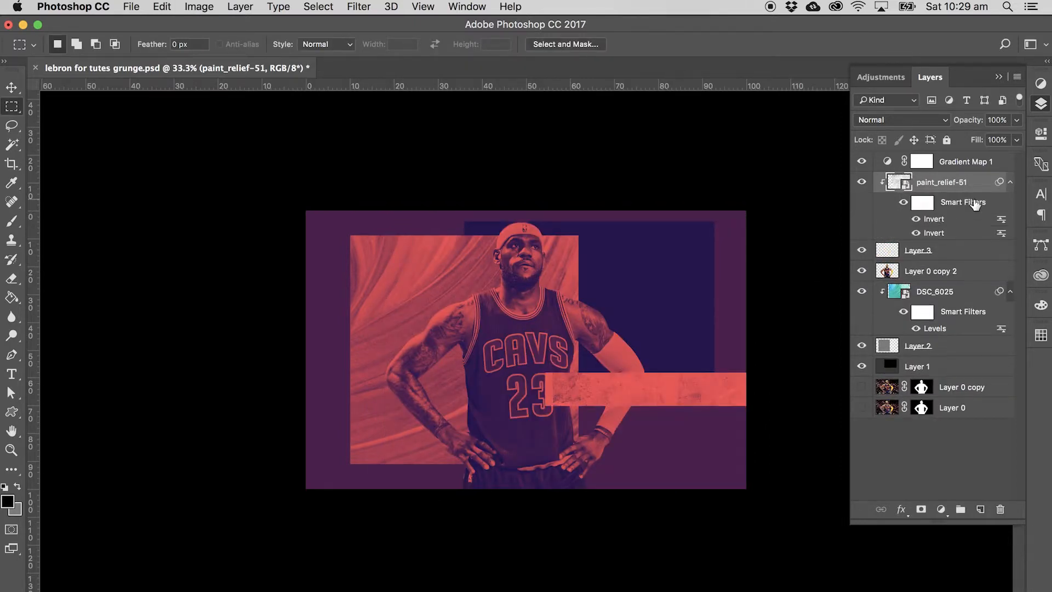
{"action": "key", "text": "super+l"}
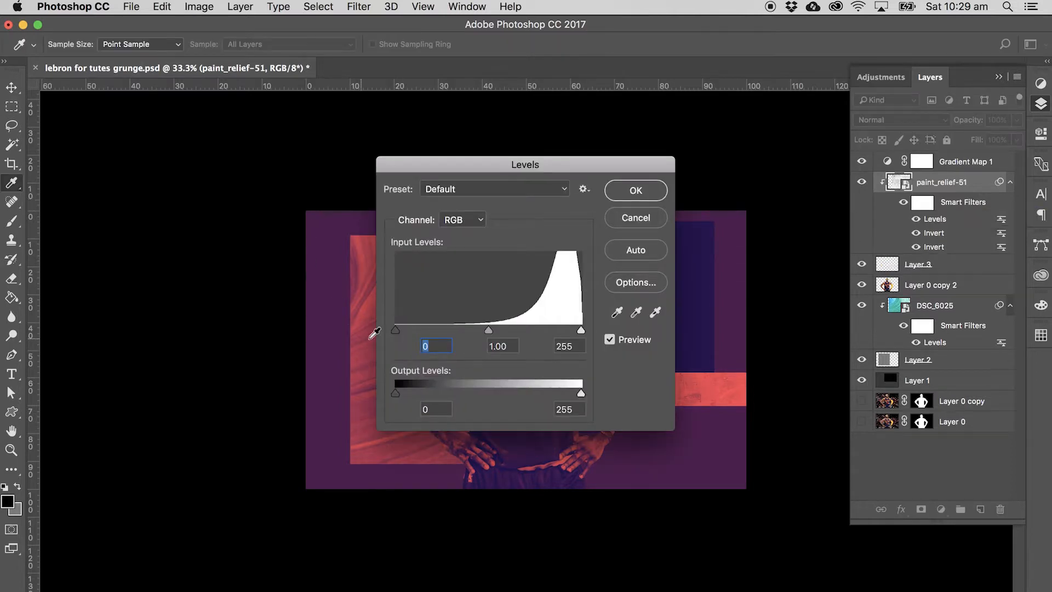
{"action": "left_click_drag", "start_coordinate": [396, 331], "coordinate": [487, 331]}
{"action": "left_click_drag", "start_coordinate": [595, 160], "coordinate": [370, 158]}
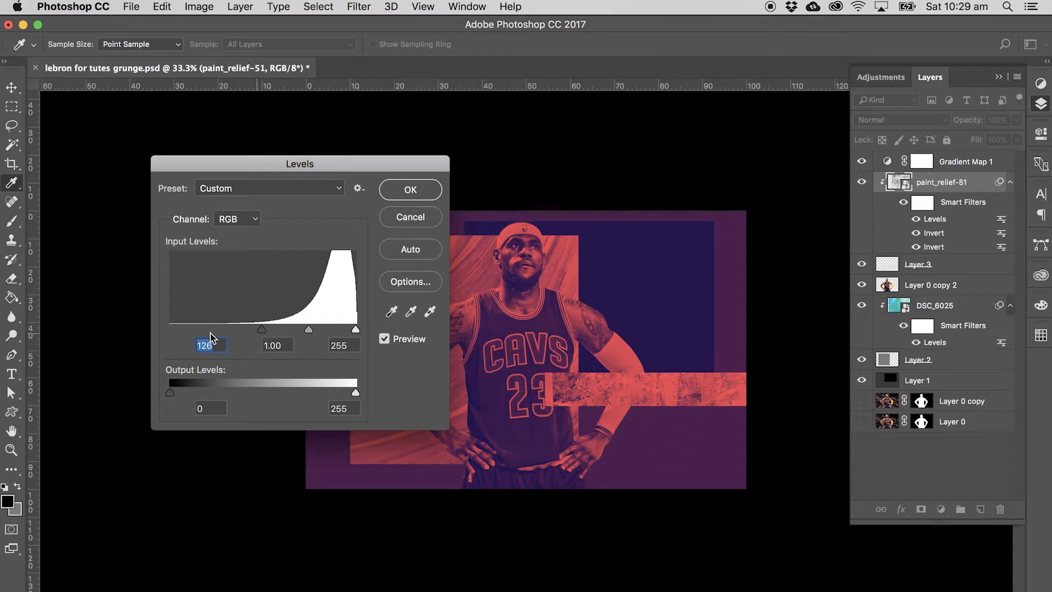
{"action": "left_click", "coordinate": [410, 189]}
{"action": "key", "text": "m"}
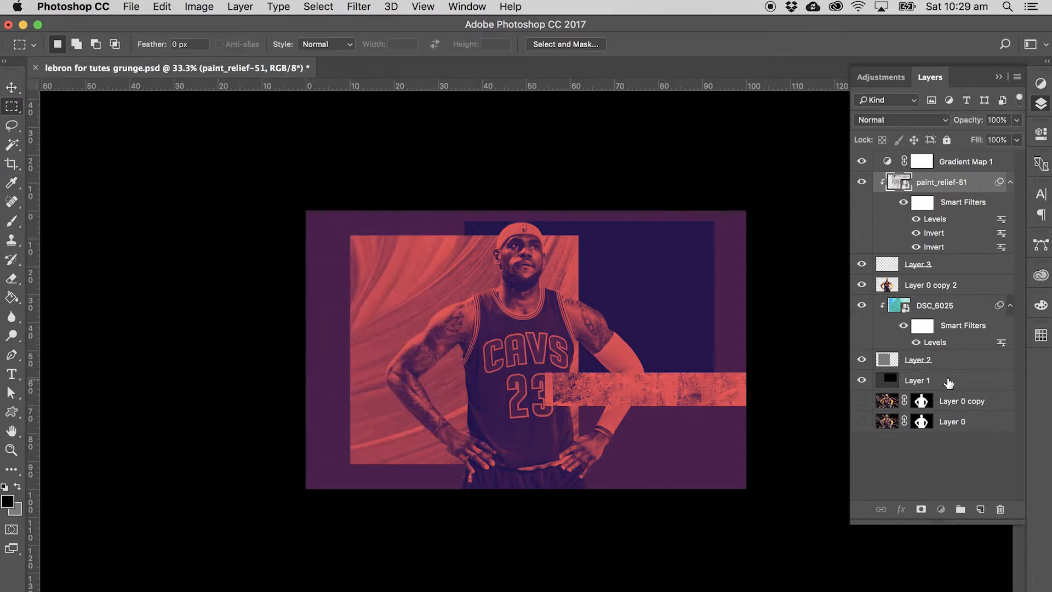
Clear Layer 1 and fill it with dark grey 333333 using the Paint Bucket
{"action": "left_click", "coordinate": [925, 381]}
{"action": "key", "text": "Delete"}
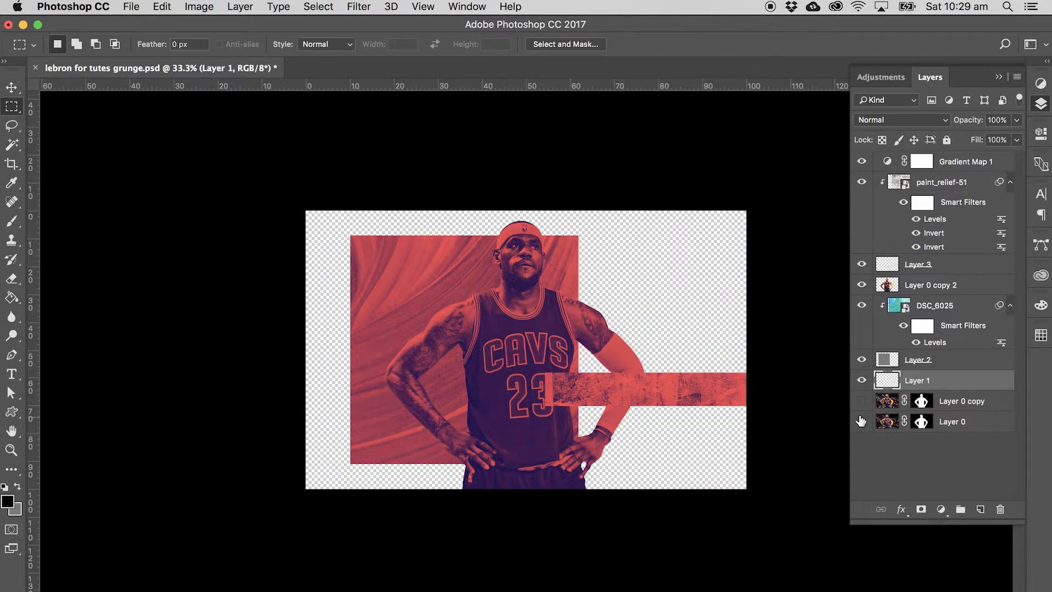
{"action": "left_click", "coordinate": [11, 298]}
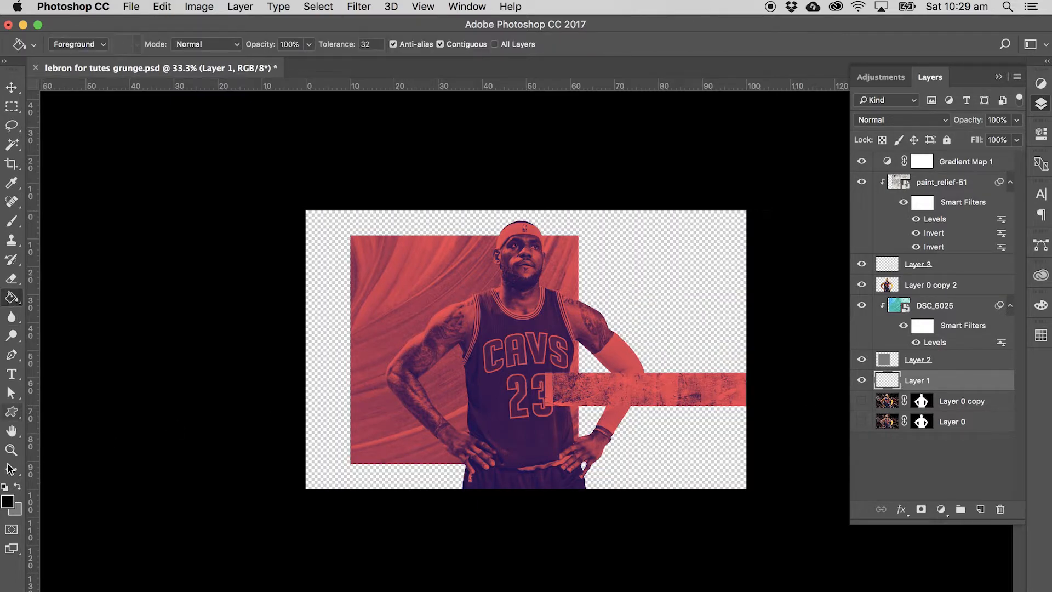
{"action": "left_click", "coordinate": [8, 501]}
{"action": "left_click_drag", "start_coordinate": [473, 371], "coordinate": [434, 429]}
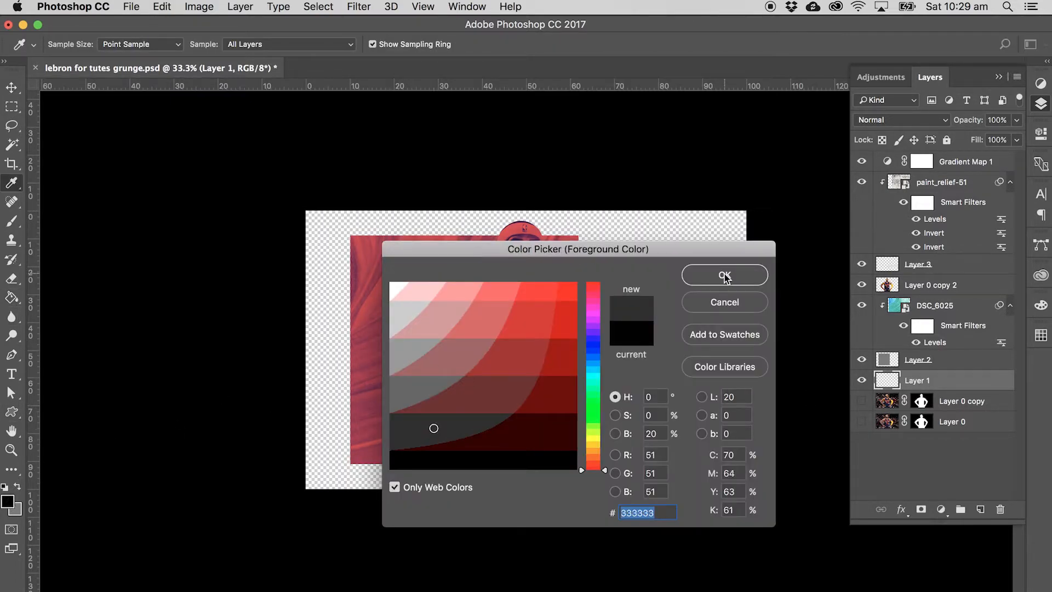
{"action": "left_click", "coordinate": [724, 275]}
{"action": "left_click", "coordinate": [655, 381]}
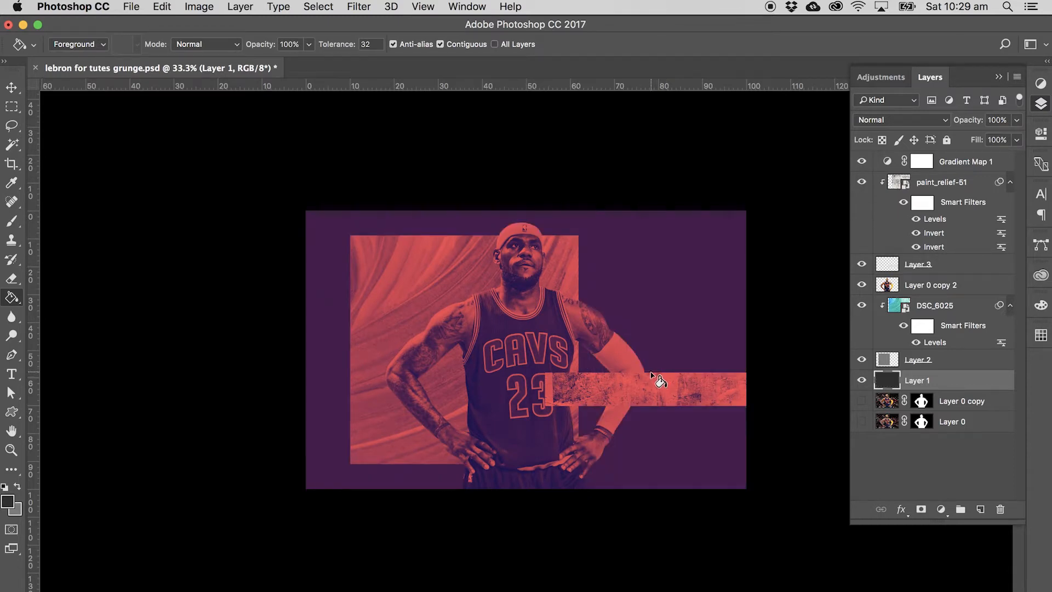
Change the gradient map to the SG Duotone 09 preset
{"action": "double_click", "coordinate": [887, 162]}
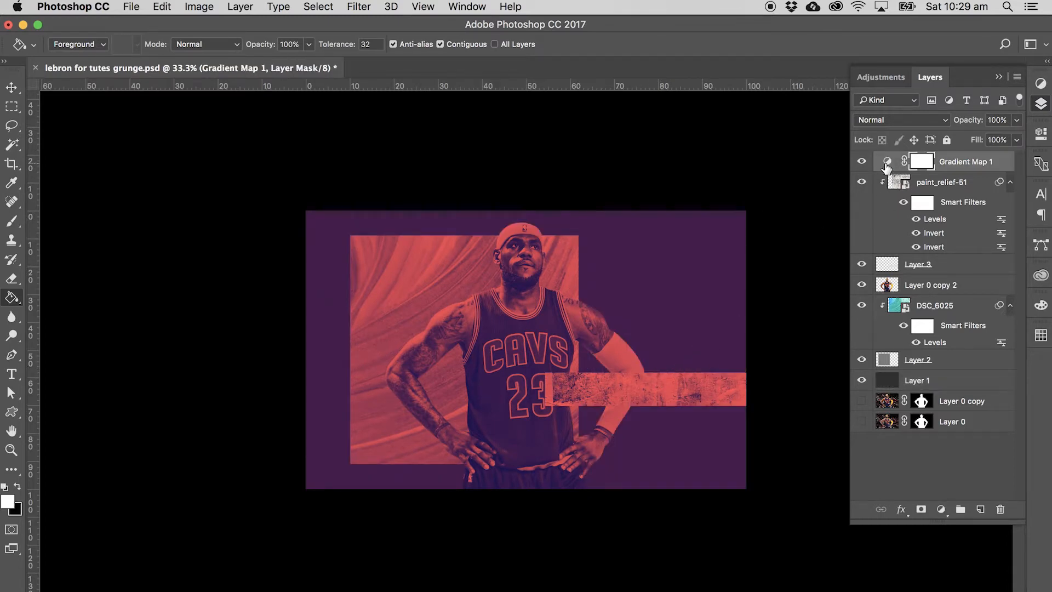
{"action": "left_click", "coordinate": [876, 179]}
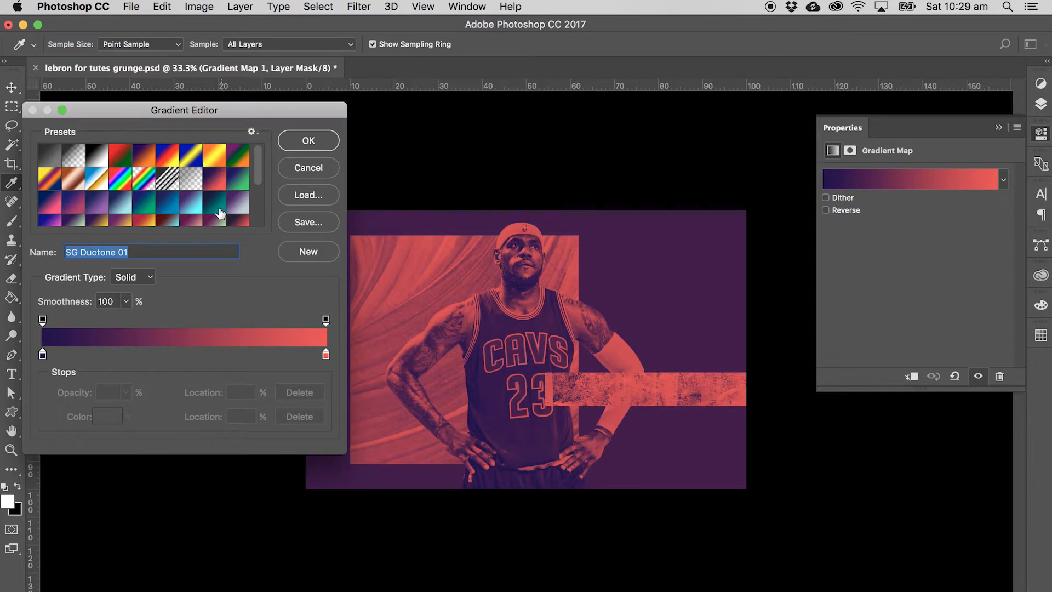
{"action": "left_click", "coordinate": [191, 209]}
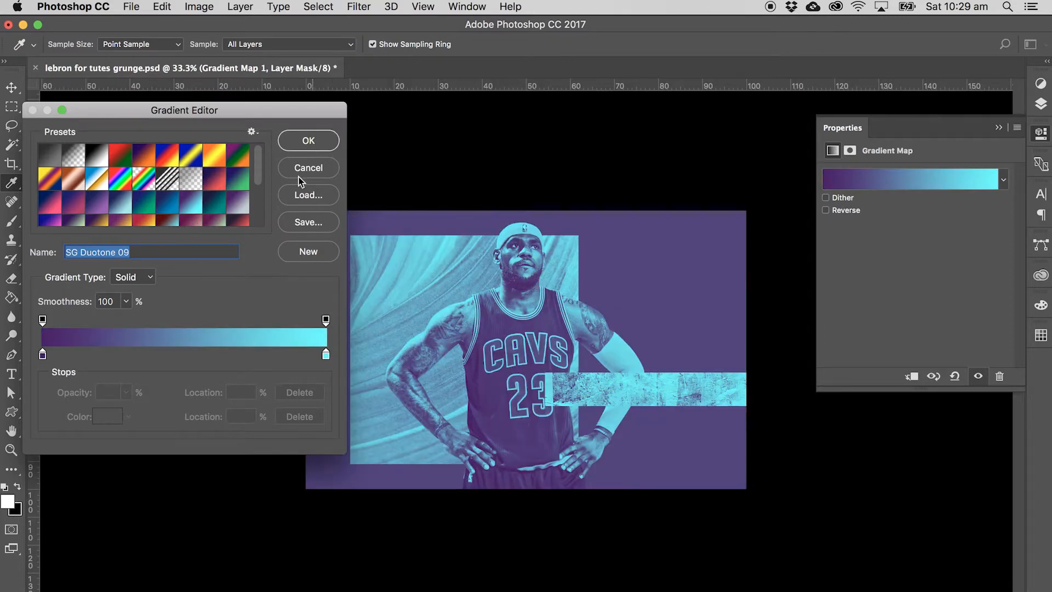
{"action": "key", "text": "Return"}
{"action": "left_click", "coordinate": [1005, 128]}
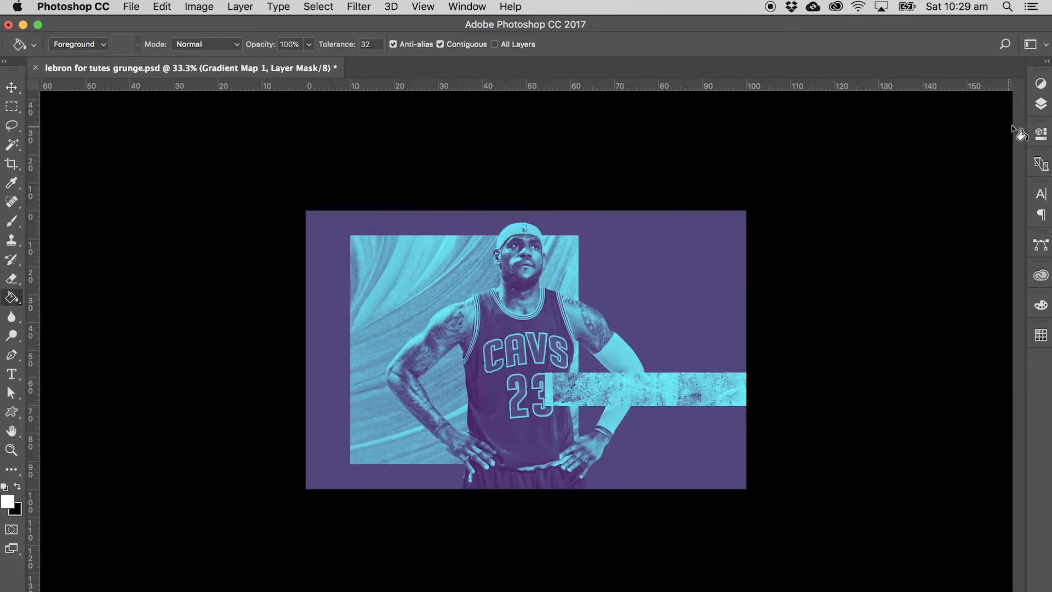
{"action": "left_click", "coordinate": [1041, 103]}
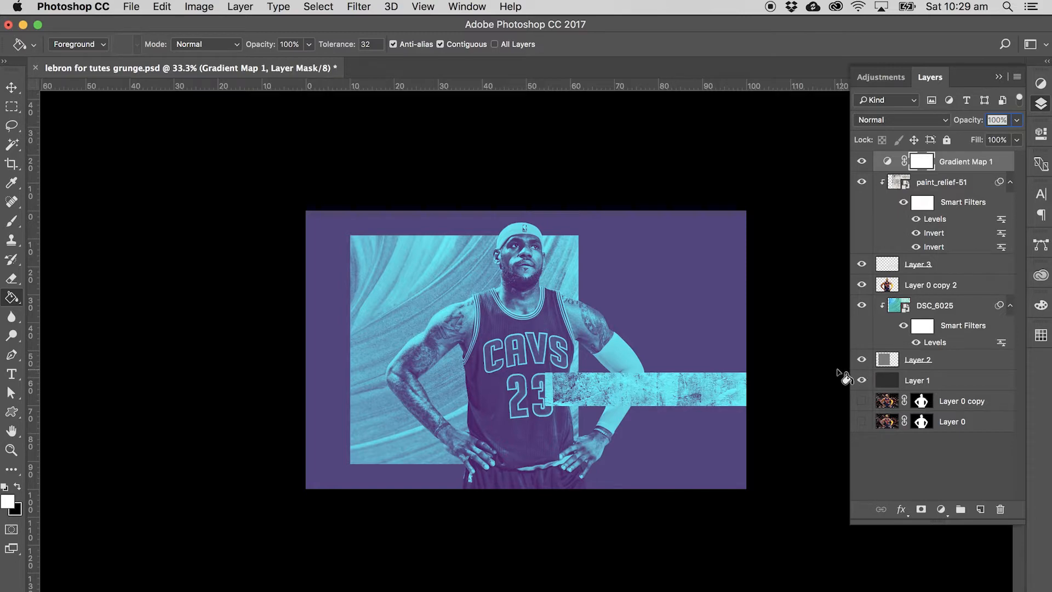
{"action": "double_click", "coordinate": [972, 289]}
{"action": "left_click", "coordinate": [422, 445]}
{"action": "left_click_drag", "start_coordinate": [750, 157], "coordinate": [896, 213]}
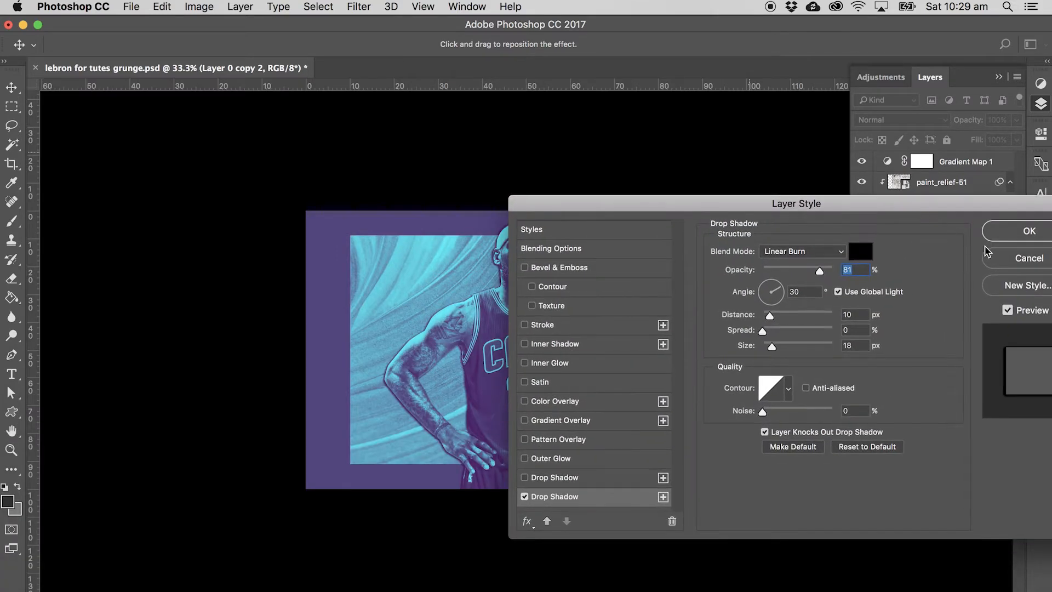
{"action": "left_click", "coordinate": [998, 264]}
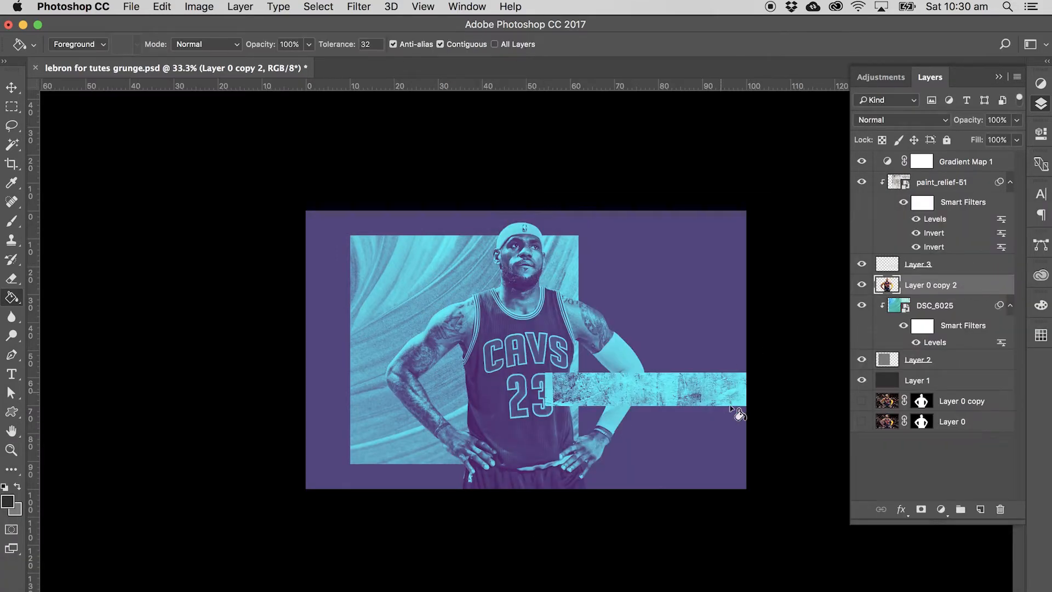
Place the wildtextures-marble-stone-2 image from Finder directly above Layer 1
{"action": "left_click", "coordinate": [883, 366]}
{"action": "left_click", "coordinate": [922, 383]}
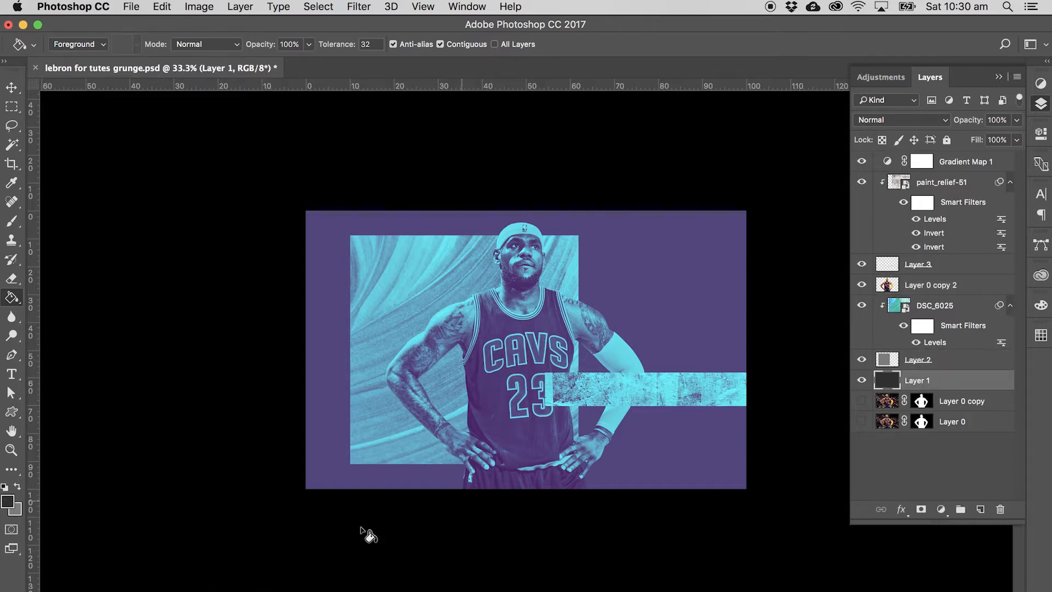
{"action": "key", "text": "super+Tab"}
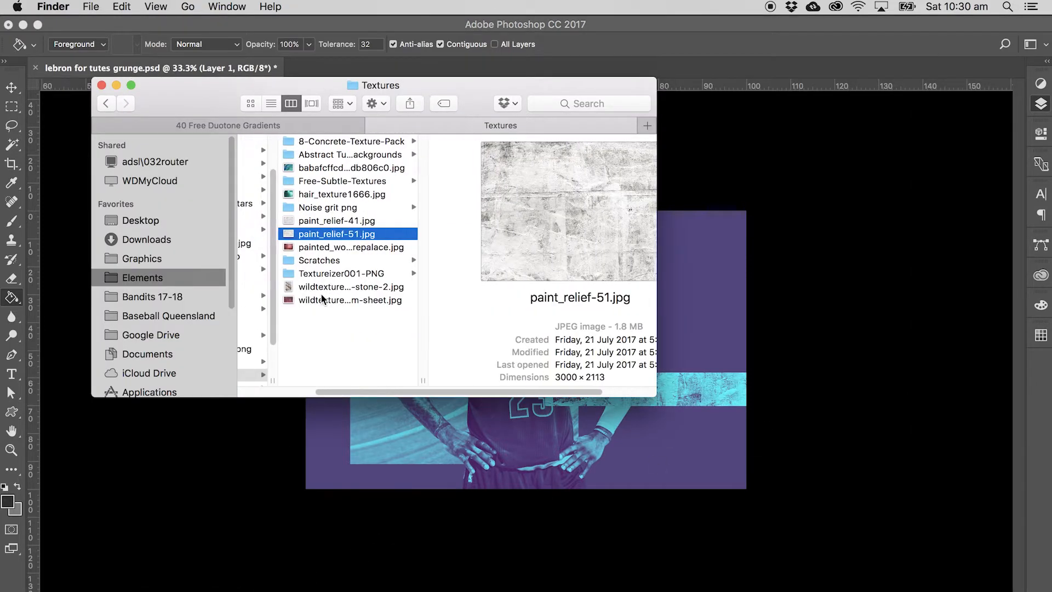
{"action": "left_click", "coordinate": [328, 287]}
{"action": "left_click_drag", "start_coordinate": [329, 289], "coordinate": [365, 449]}
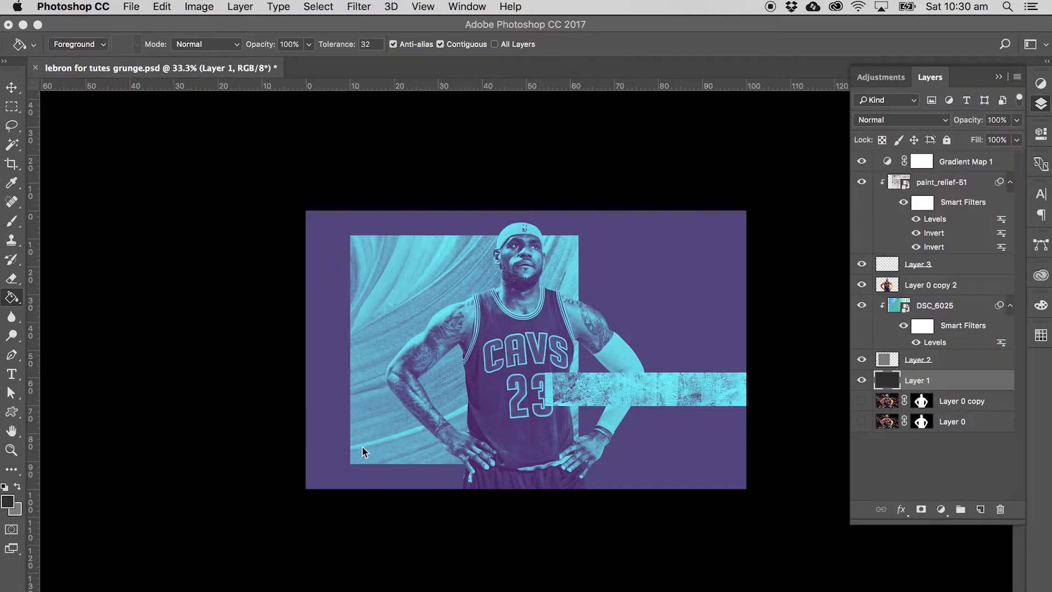
Rotate the marble texture to -90 degrees and scale it proportionally to cover the whole canvas
{"action": "left_click_drag", "start_coordinate": [373, 142], "coordinate": [287, 477]}
{"action": "left_click_drag", "start_coordinate": [664, 259], "coordinate": [781, 184]}
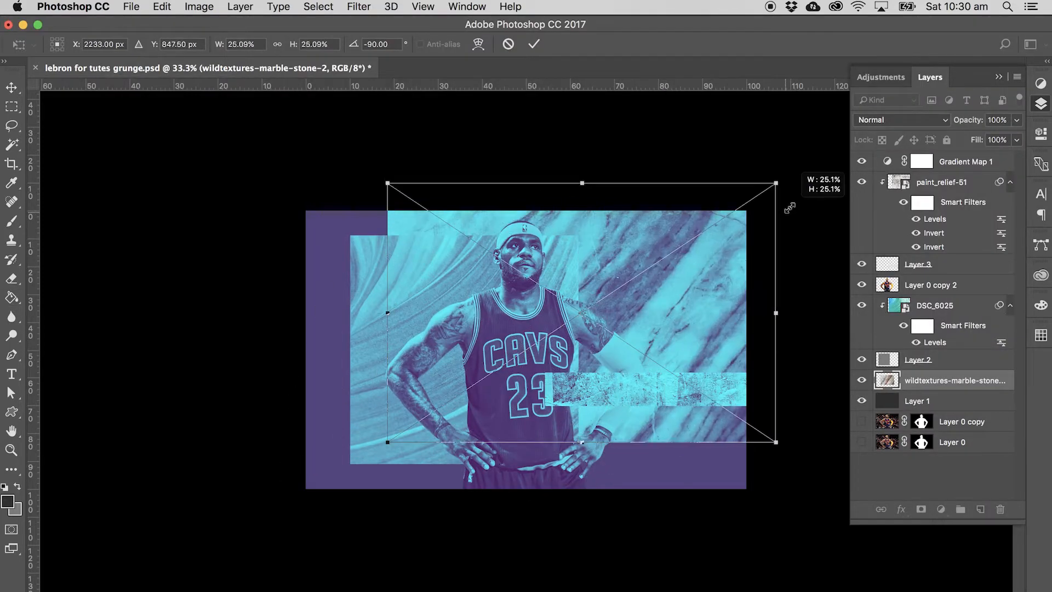
{"action": "left_click_drag", "start_coordinate": [378, 442], "coordinate": [267, 501]}
{"action": "key", "text": "Return"}
{"action": "key", "text": "g"}
{"action": "key", "text": "super+u"}
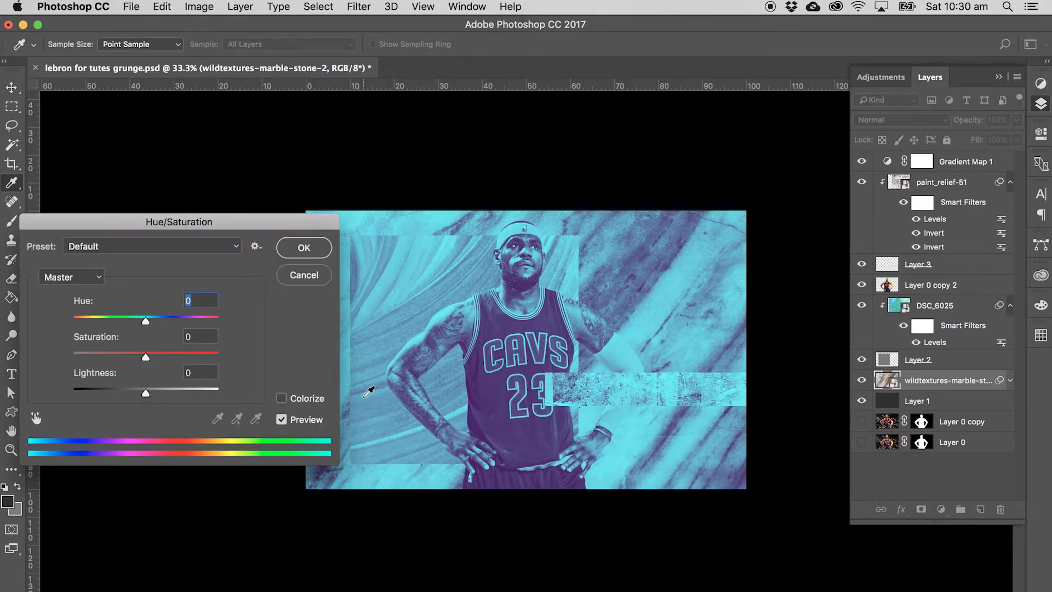
{"action": "left_click", "coordinate": [96, 393]}
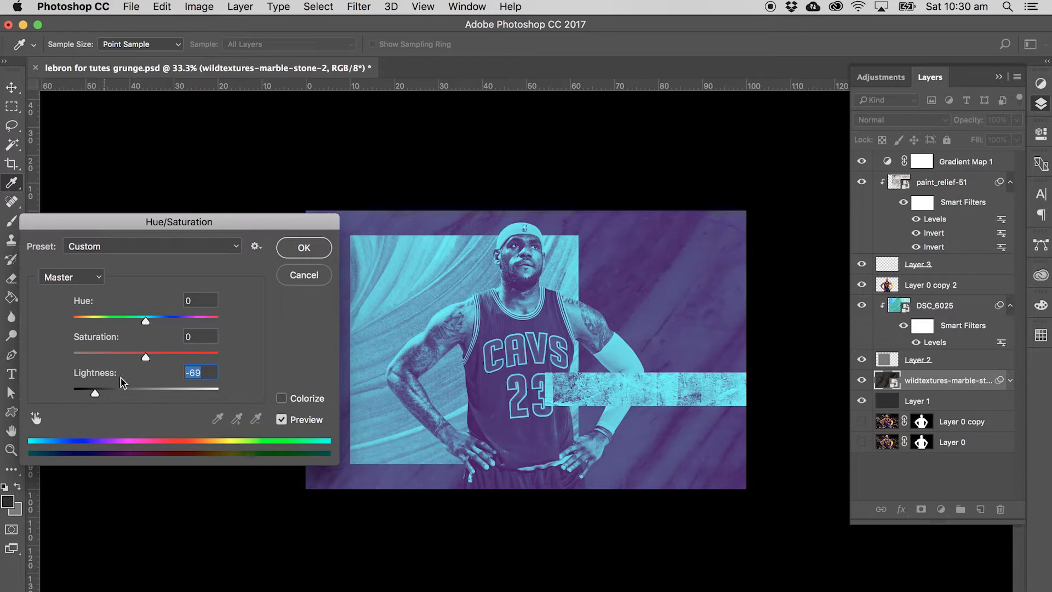
{"action": "left_click", "coordinate": [304, 275]}
Darken the marble texture with a Levels filter, setting the shadow input level to 104
{"action": "key", "text": "super+l"}
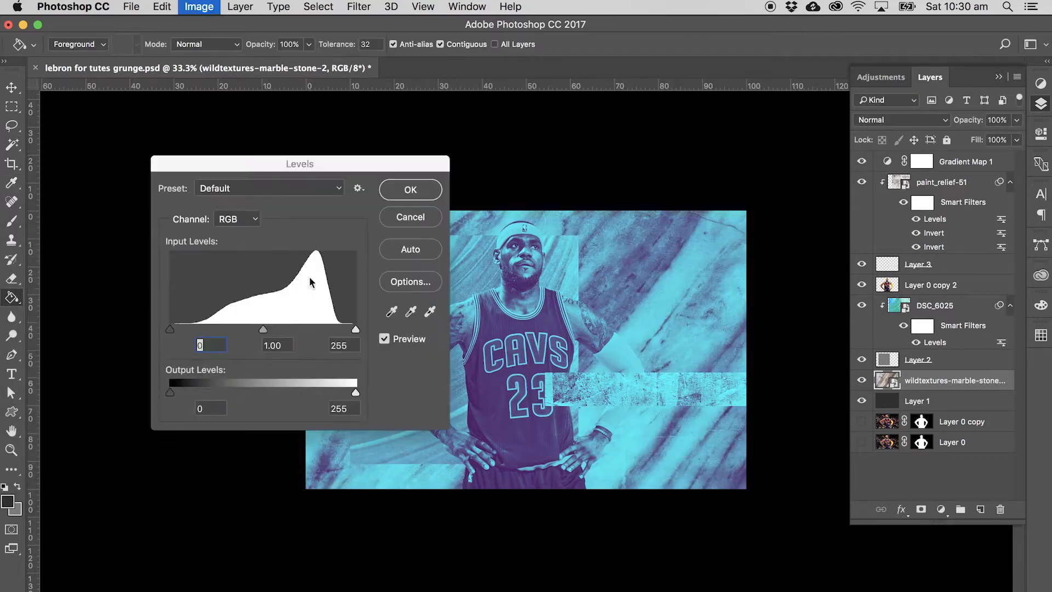
{"action": "left_click_drag", "start_coordinate": [175, 328], "coordinate": [246, 331]}
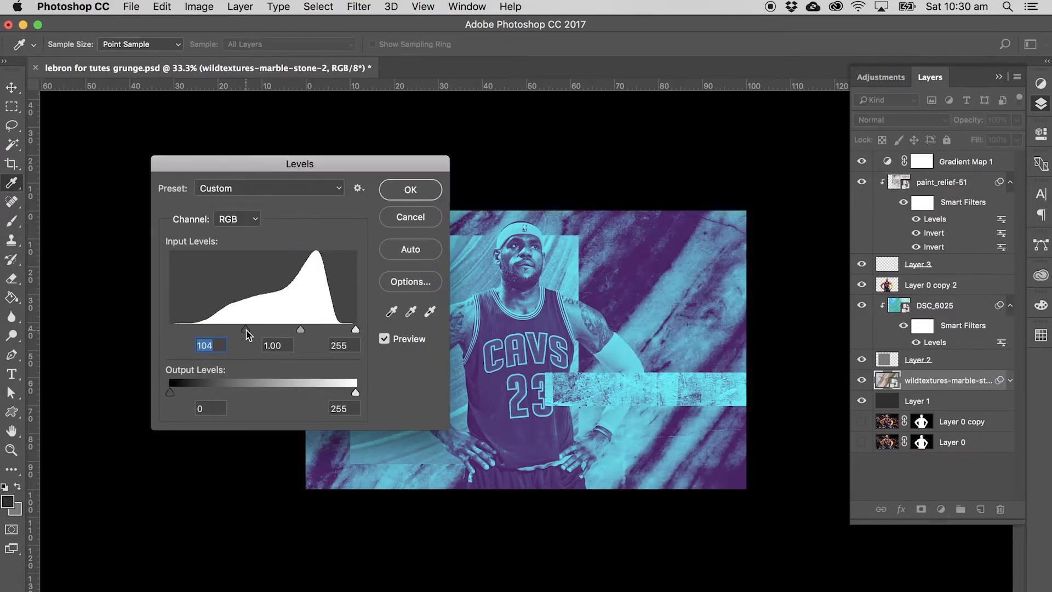
{"action": "key", "text": "Return"}
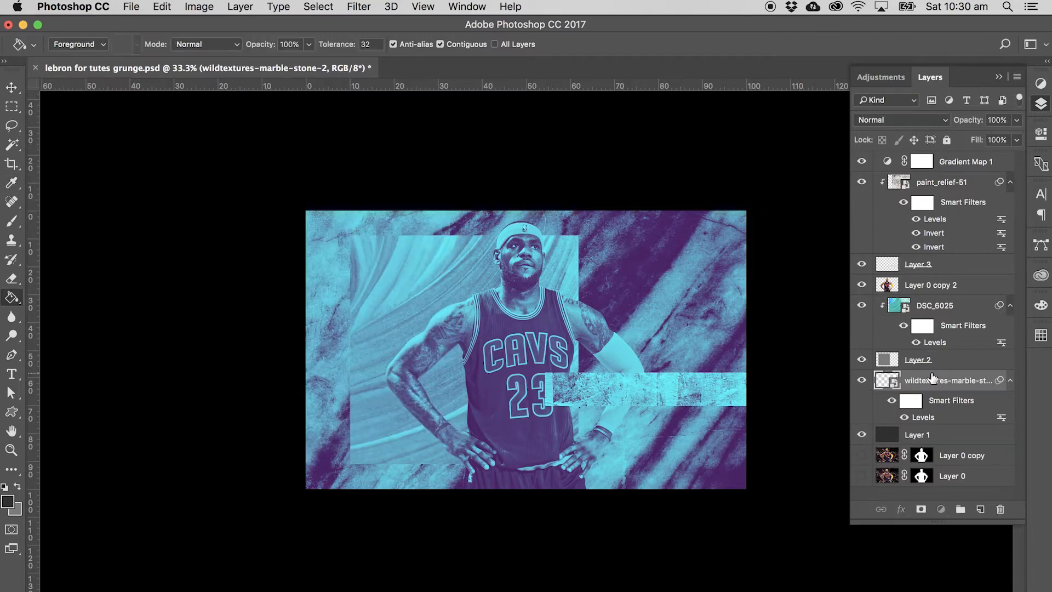
Lower the marble texture layer's opacity to 45%
{"action": "left_click", "coordinate": [1016, 120]}
{"action": "left_click_drag", "start_coordinate": [970, 139], "coordinate": [977, 138]}
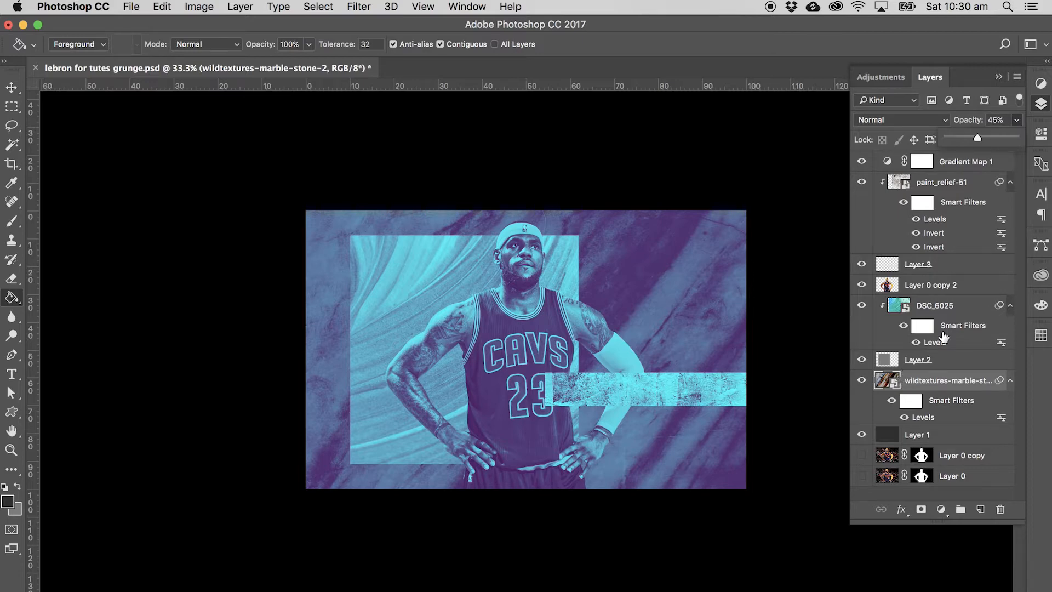
{"action": "right_click", "coordinate": [547, 86]}
{"action": "left_click", "coordinate": [159, 147]}
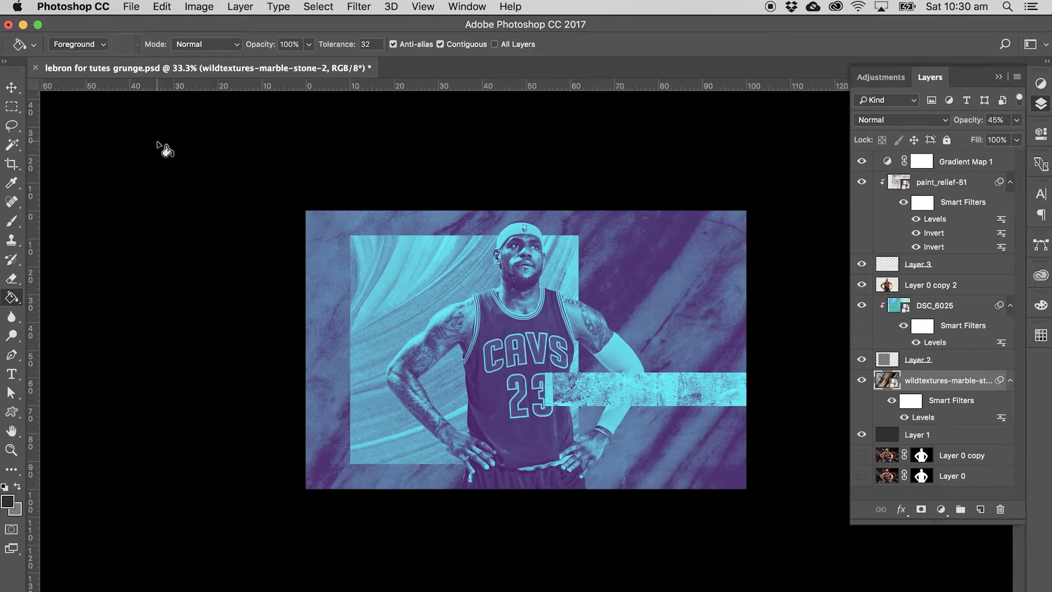
{"action": "key", "text": "m"}
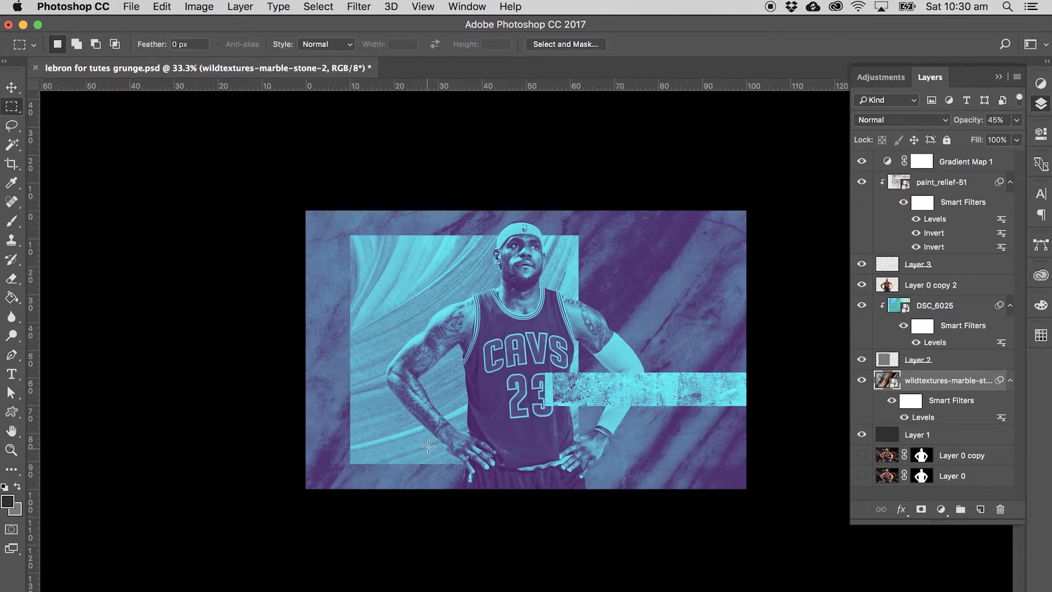
Add a Color Lookup adjustment layer directly above Gradient Map 1
{"action": "left_click", "coordinate": [1002, 164]}
{"action": "left_click", "coordinate": [1041, 83]}
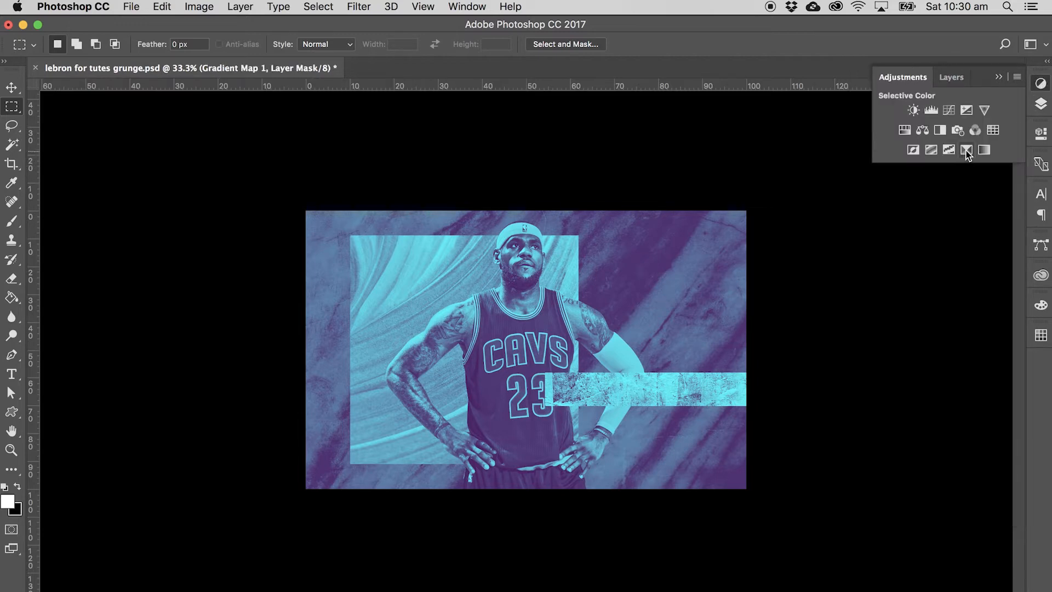
{"action": "left_click", "coordinate": [992, 130]}
Try the 3Strip.look, 2Strip.look and DropBlues.3DL tables in the Color Lookup adjustment
{"action": "left_click", "coordinate": [939, 175]}
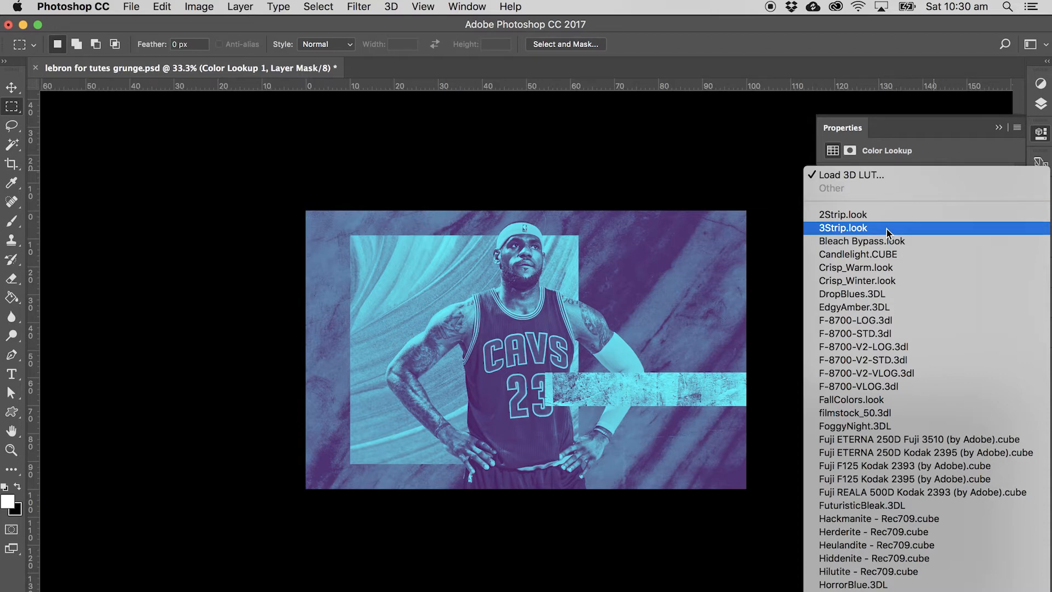
{"action": "left_click", "coordinate": [888, 229]}
{"action": "left_click", "coordinate": [930, 175]}
{"action": "left_click", "coordinate": [889, 163]}
{"action": "left_click", "coordinate": [940, 176]}
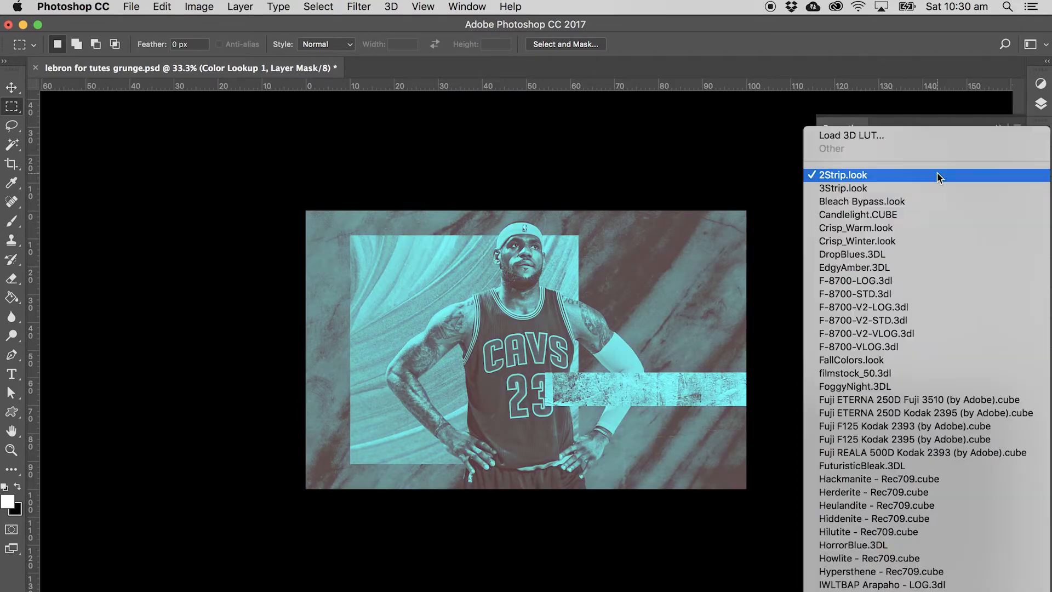
{"action": "left_click", "coordinate": [902, 254]}
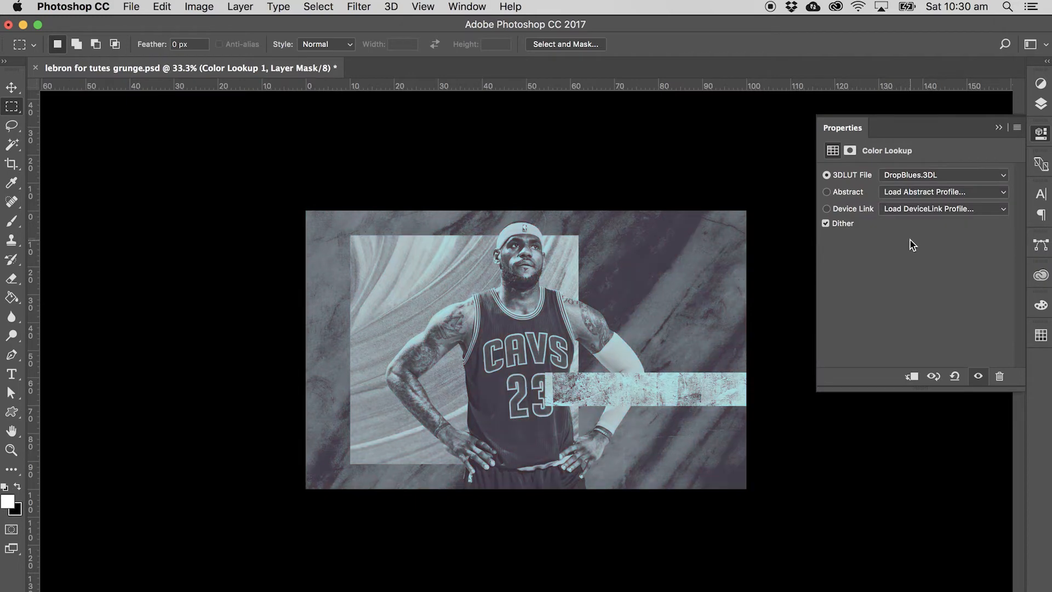
Try the Fuji ETERNA 250D Kodak 2395, Hypersthene - Rec709 and Moonlight.3DL tables in the Color Lookup adjustment
{"action": "left_click", "coordinate": [940, 177]}
{"action": "left_click", "coordinate": [885, 333]}
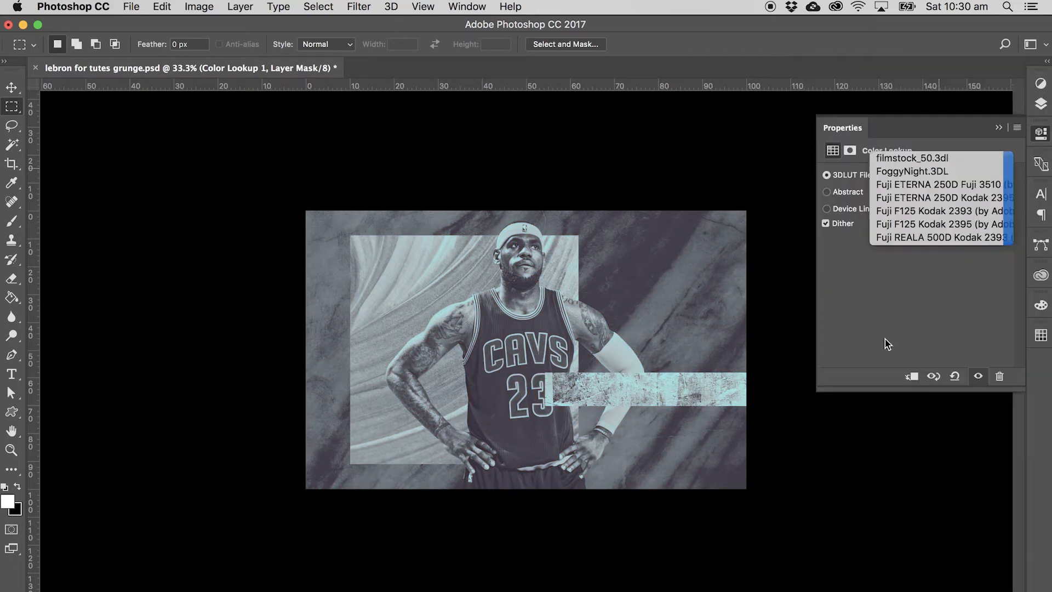
{"action": "left_click", "coordinate": [915, 173]}
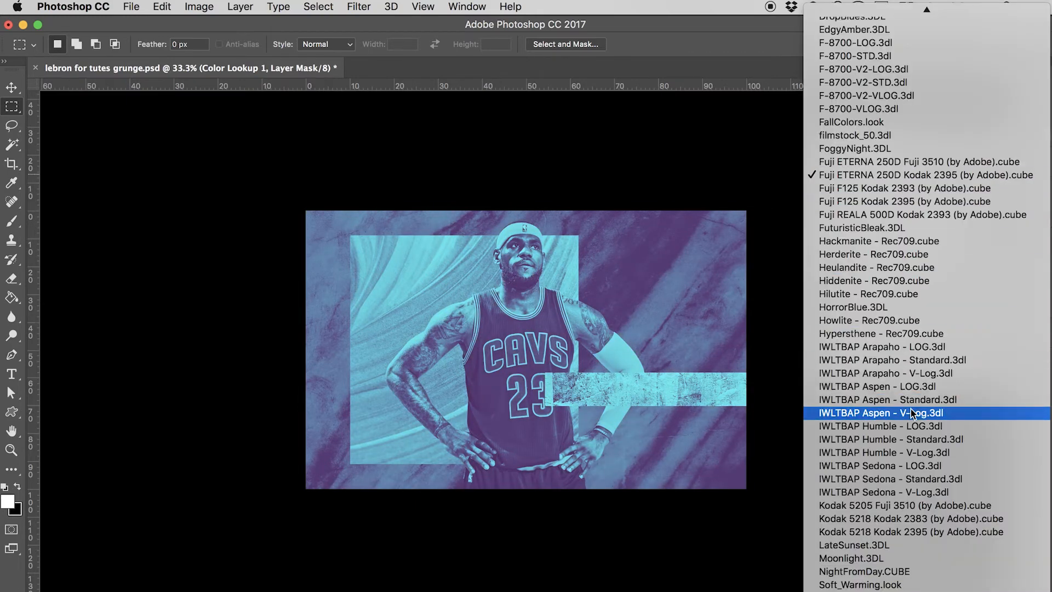
{"action": "left_click", "coordinate": [899, 335]}
{"action": "left_click", "coordinate": [908, 172]}
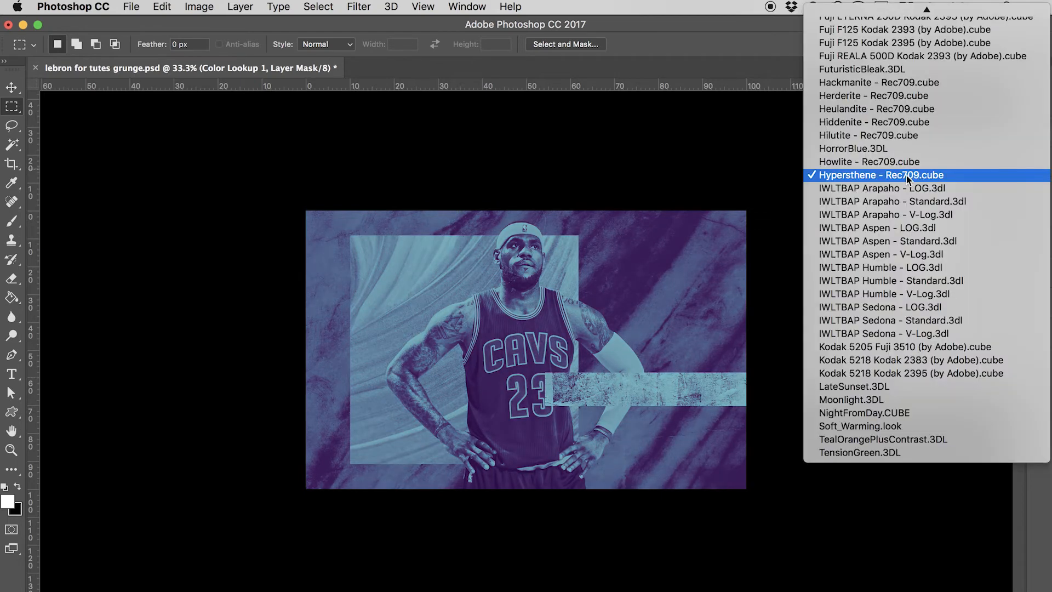
{"action": "left_click", "coordinate": [867, 400]}
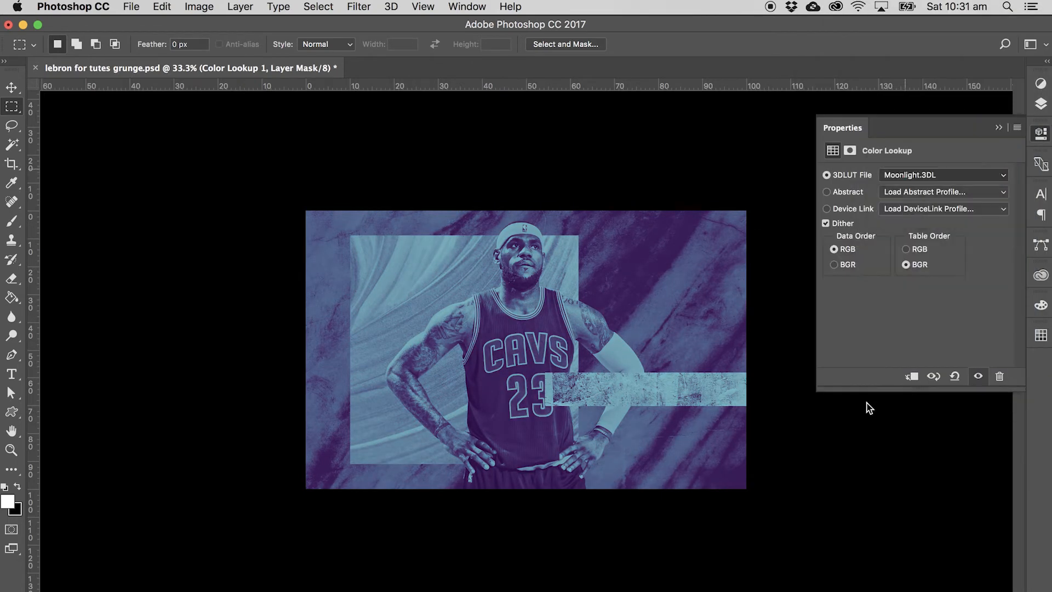
Set the Color Lookup adjustment to TensionGreen.3DL and hide the Color Lookup 1 layer
{"action": "left_click", "coordinate": [911, 173]}
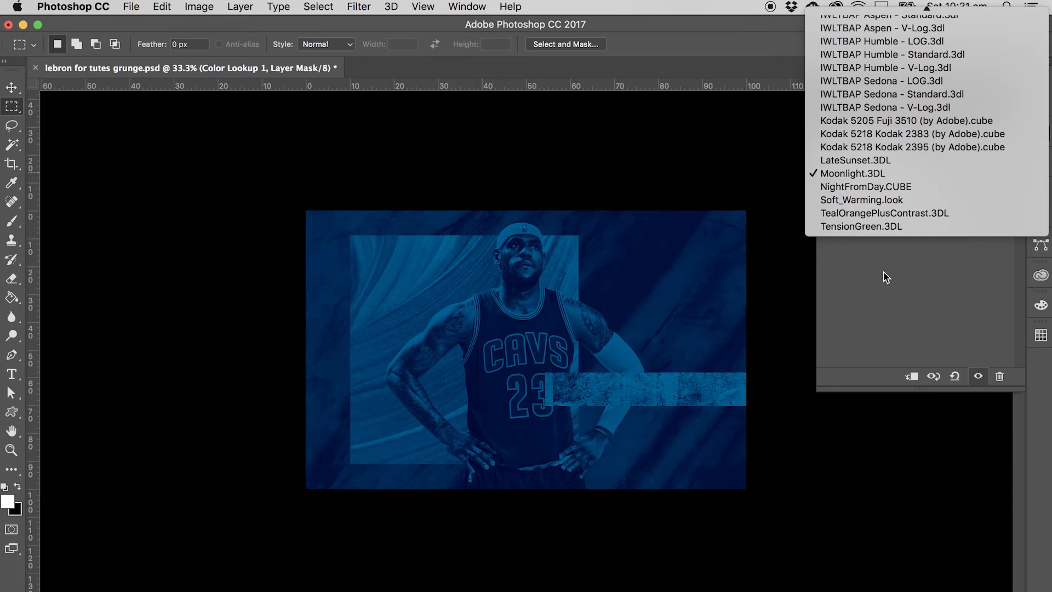
{"action": "left_click", "coordinate": [894, 229]}
{"action": "left_click", "coordinate": [942, 174]}
{"action": "left_click", "coordinate": [1040, 133]}
{"action": "left_click", "coordinate": [1041, 133]}
{"action": "left_click", "coordinate": [1040, 104]}
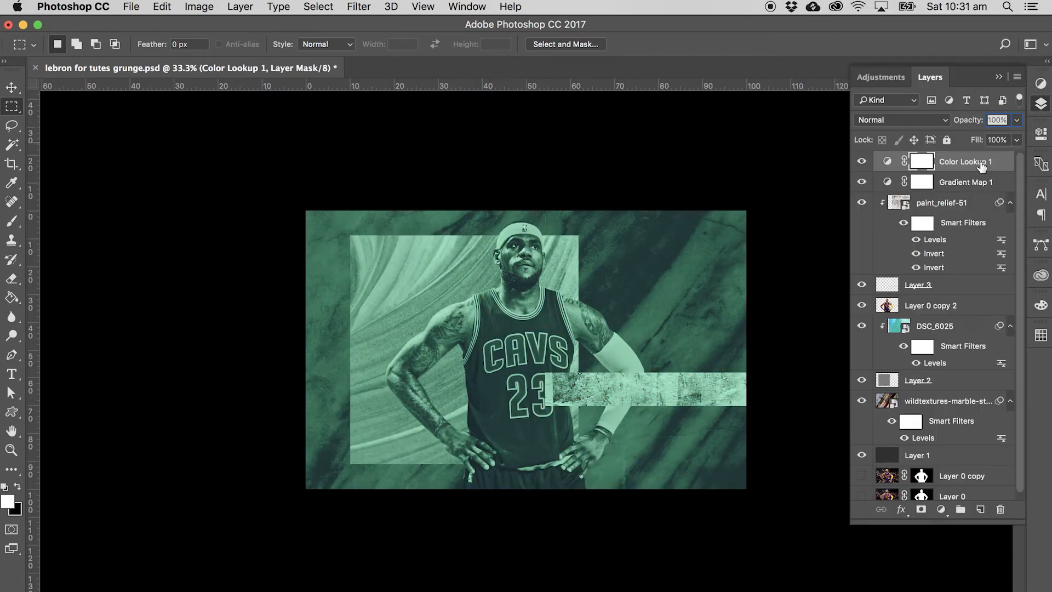
{"action": "left_click", "coordinate": [887, 161]}
{"action": "left_click", "coordinate": [862, 161]}
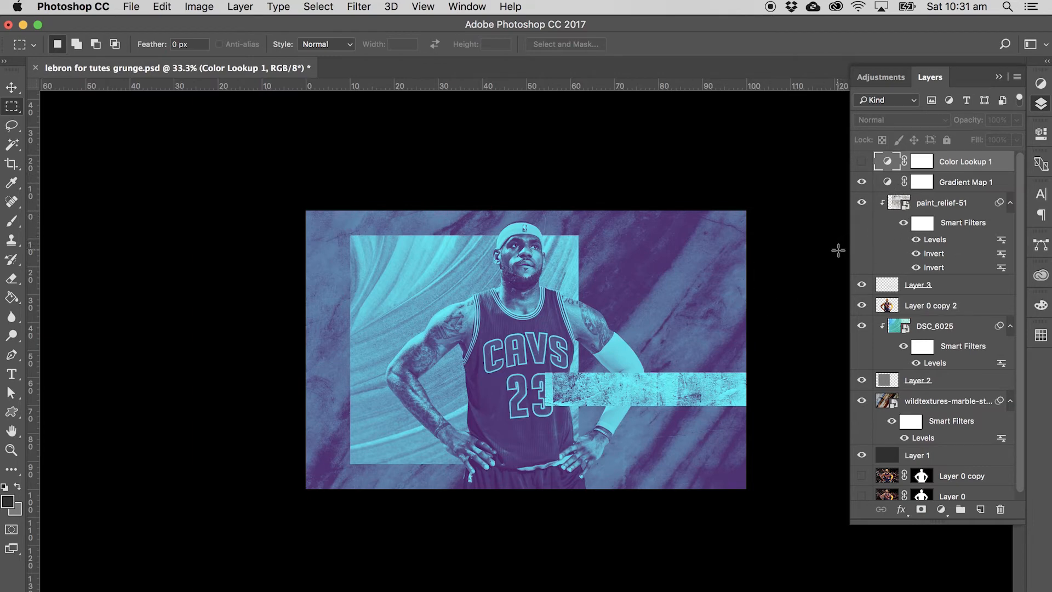
Create a layer above DSC_6025 and draw a black-to-transparent linear gradient on it from beyond the canvas's lower-left corner towards the upper right
{"action": "left_click", "coordinate": [959, 329]}
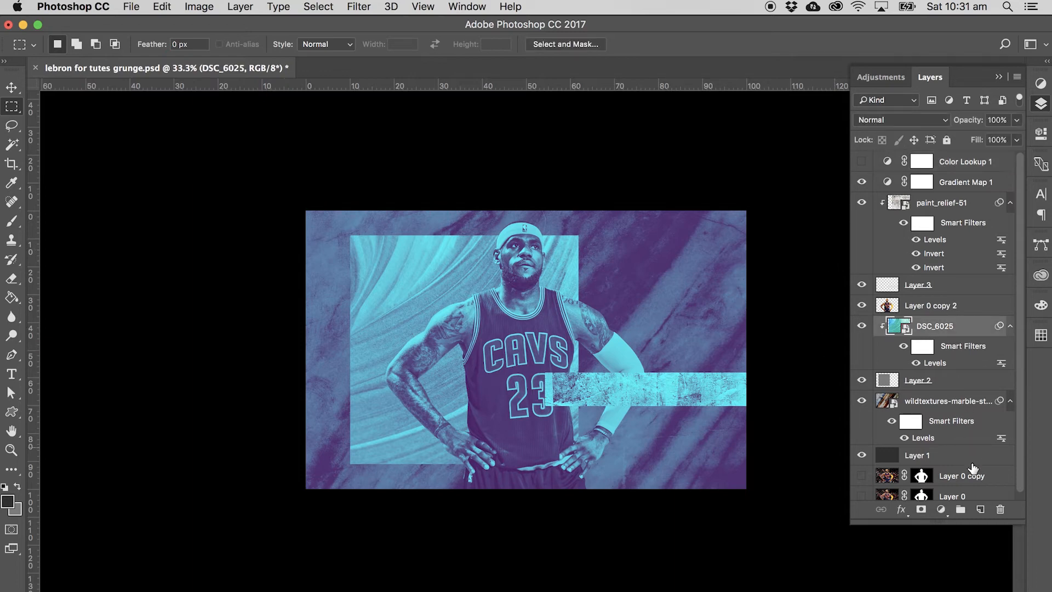
{"action": "left_click", "coordinate": [980, 509]}
{"action": "left_click_drag", "start_coordinate": [11, 297], "coordinate": [55, 303]}
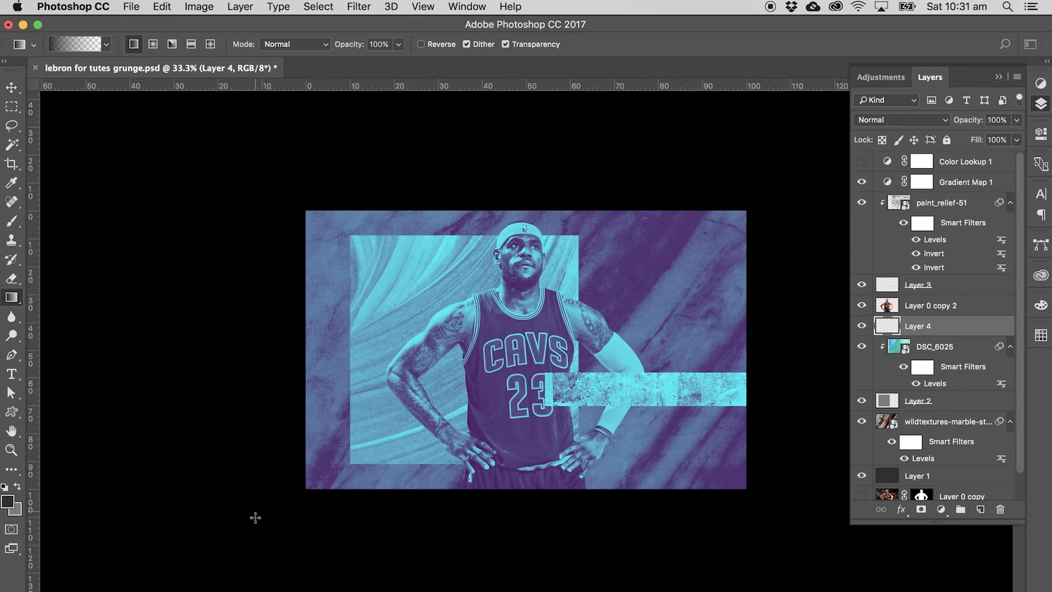
{"action": "left_click", "coordinate": [8, 500]}
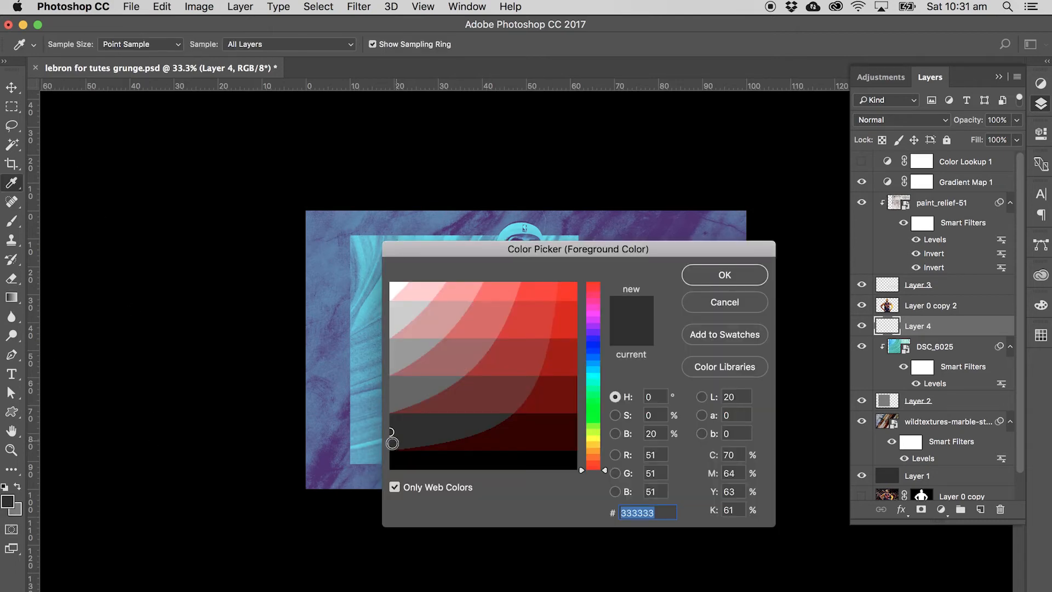
{"action": "left_click", "coordinate": [399, 464]}
{"action": "left_click", "coordinate": [421, 488]}
{"action": "left_click", "coordinate": [740, 282]}
{"action": "left_click_drag", "start_coordinate": [205, 550], "coordinate": [668, 259]}
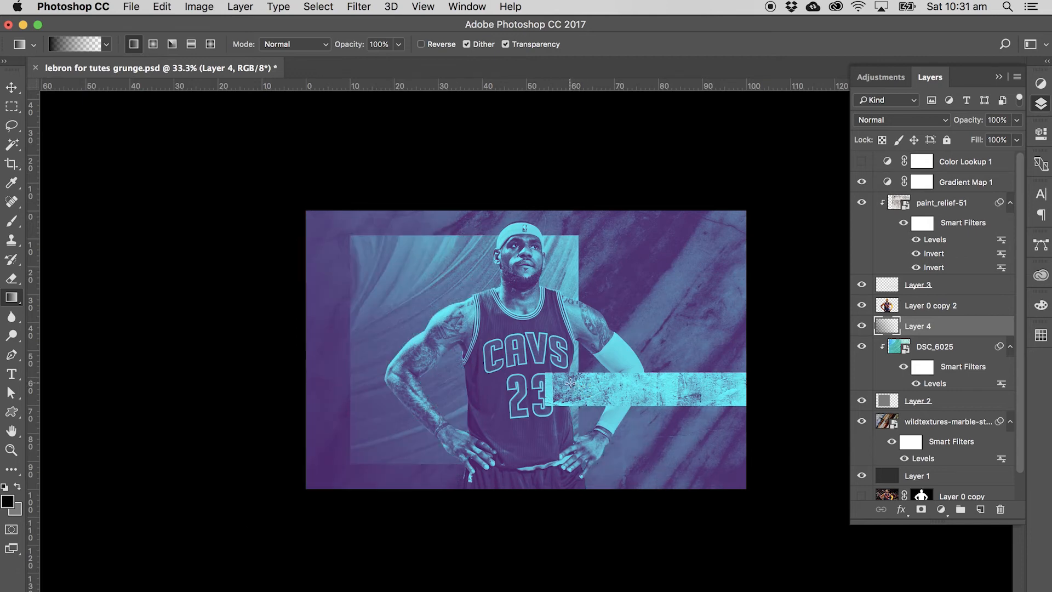
Move Layer 4 directly below Layer 2 and draw a second black-to-transparent gradient inward from beyond the canvas's upper-right corner
{"action": "scroll", "coordinate": [953, 331], "scroll_direction": "down", "scroll_amount": 1}
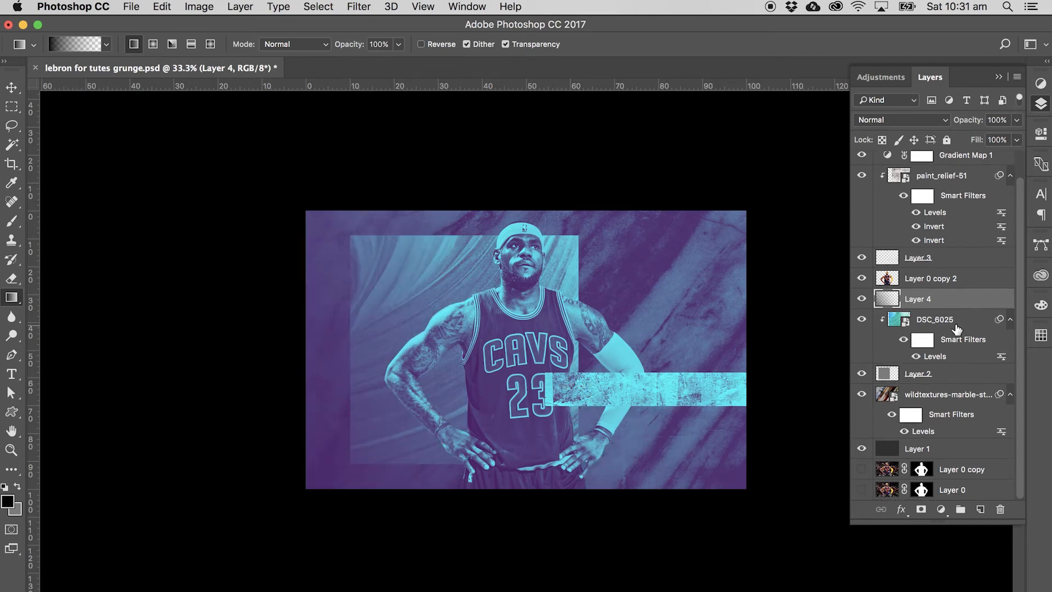
{"action": "left_click_drag", "start_coordinate": [956, 304], "coordinate": [956, 393]}
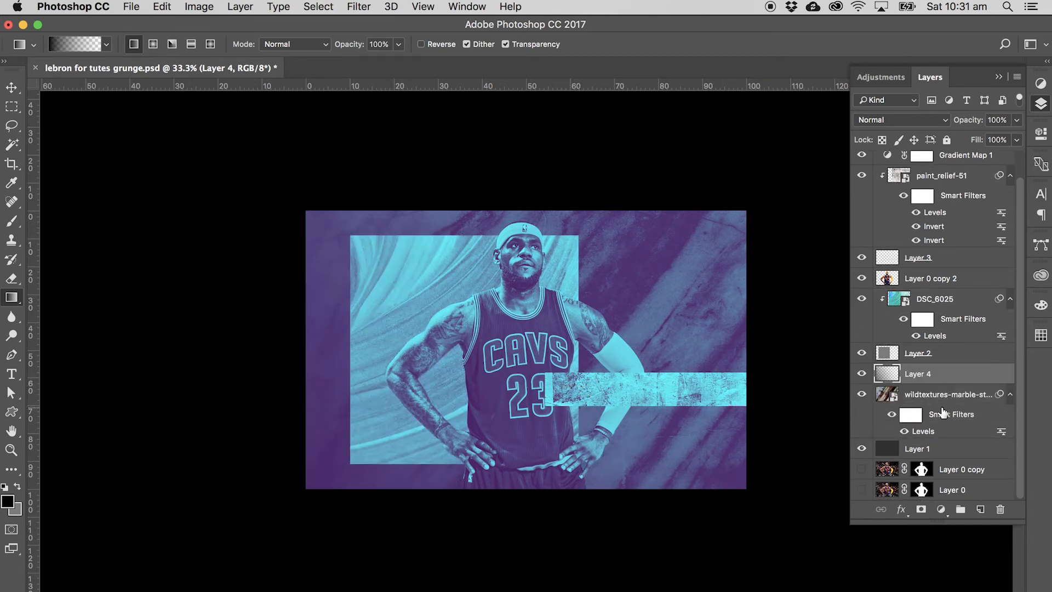
{"action": "left_click_drag", "start_coordinate": [778, 175], "coordinate": [549, 367]}
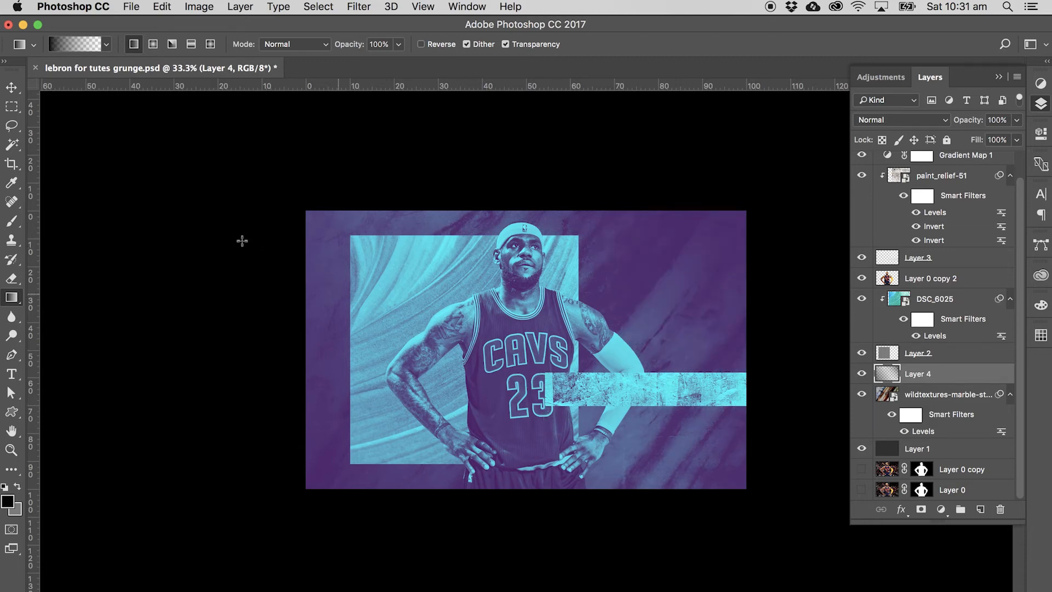
{"action": "left_click", "coordinate": [16, 108]}
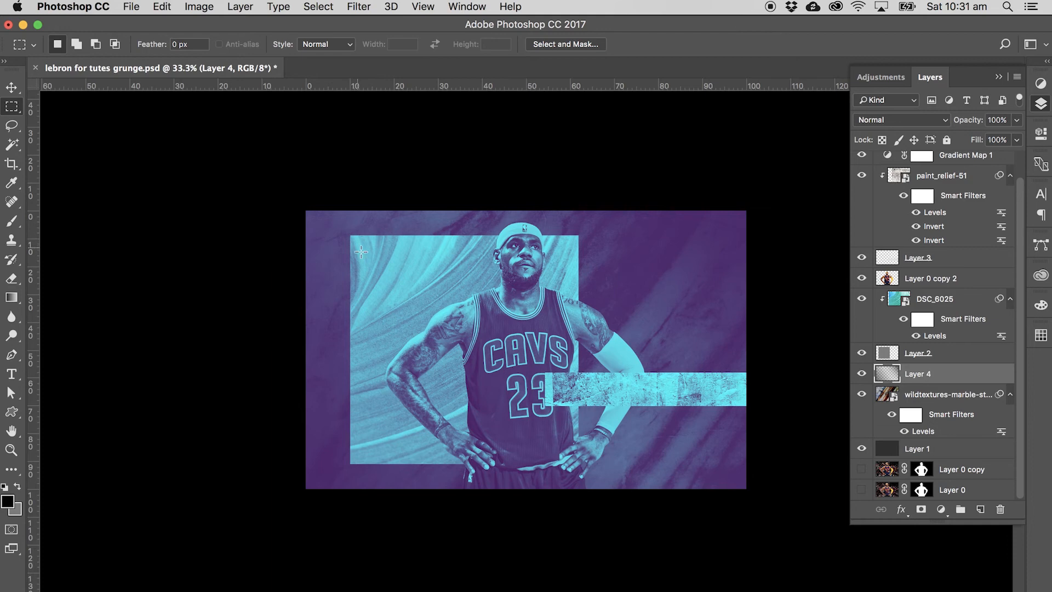